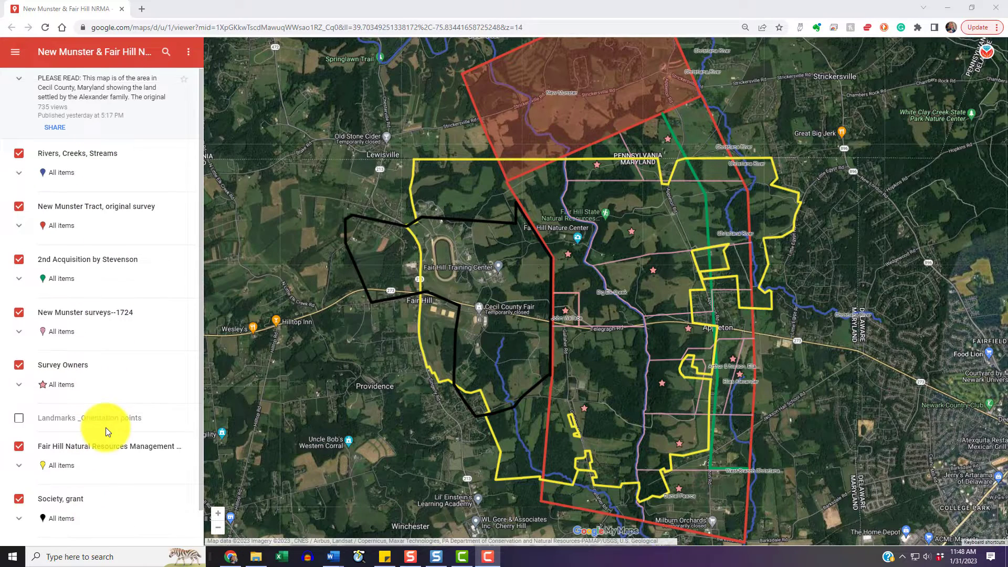
# - Switch the Rivers, Creeks, Streams layer off and back on, and show the Landmarks _Orientation points layer
pyautogui.scroll(-2, 105, 427)
pyautogui.scroll(2, 106, 428)
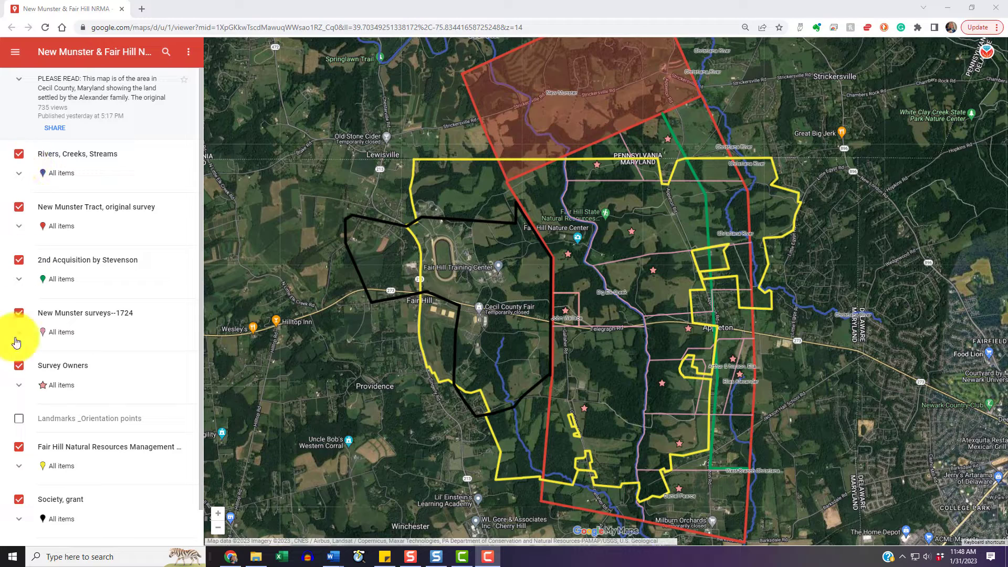
pyautogui.click(19, 153)
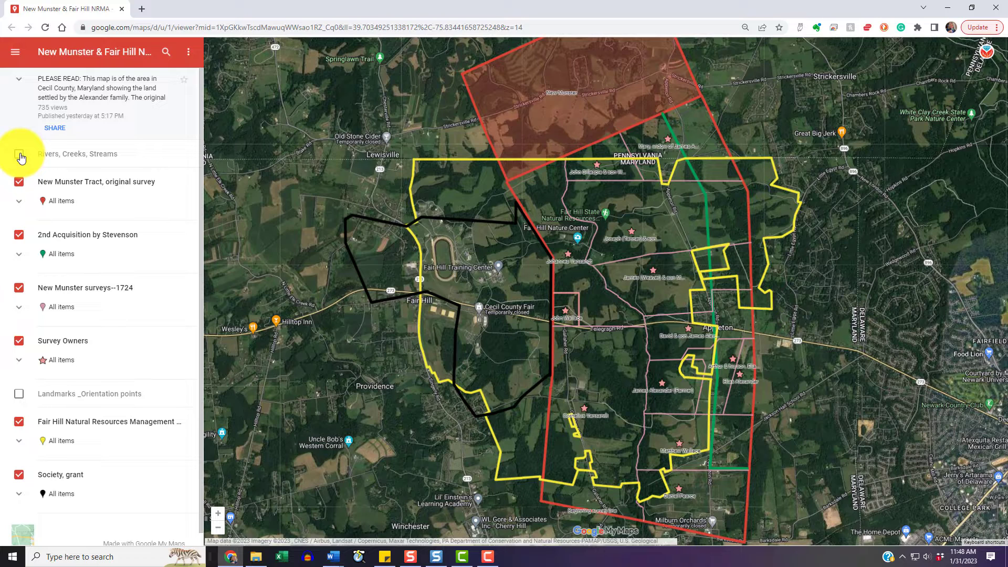
pyautogui.click(19, 153)
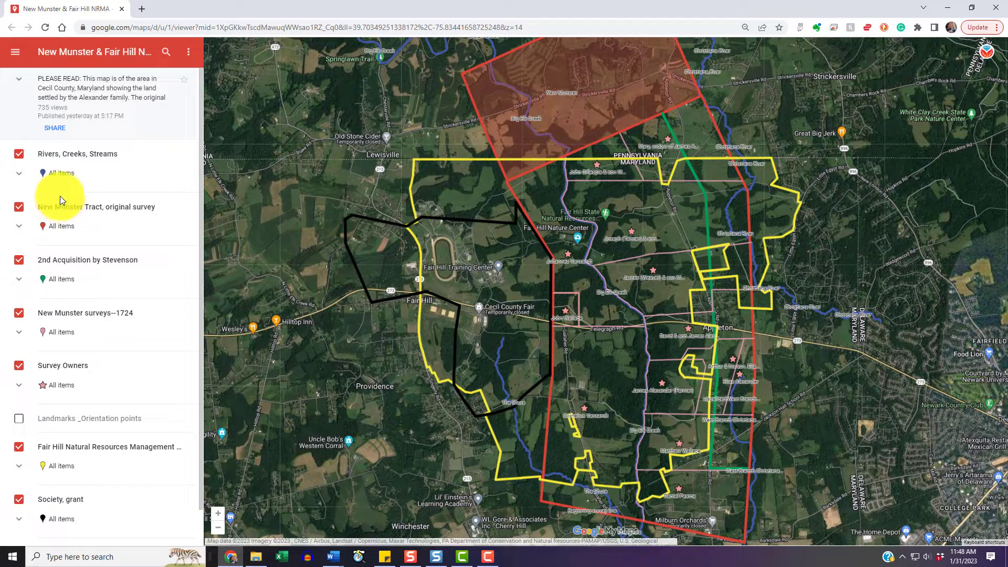
pyautogui.click(18, 419)
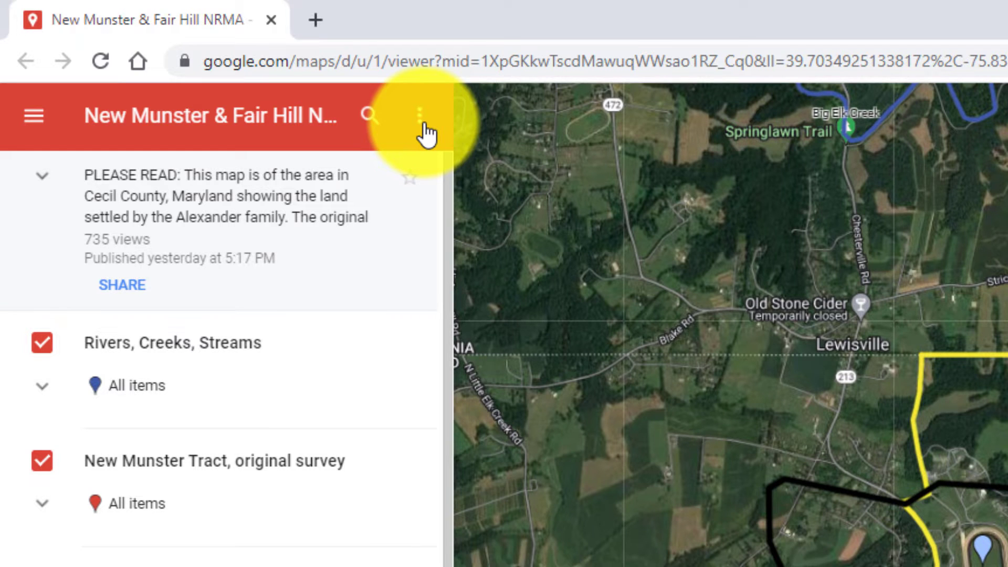
# - View the map in Google Earth on the web, and close that tab to return to the map viewer
pyautogui.click(421, 125)
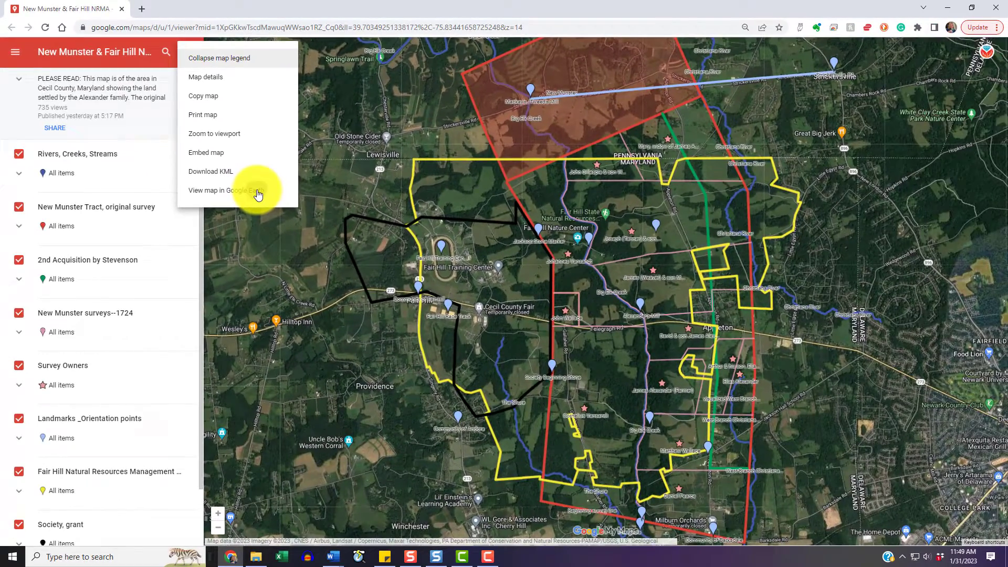
pyautogui.click(258, 192)
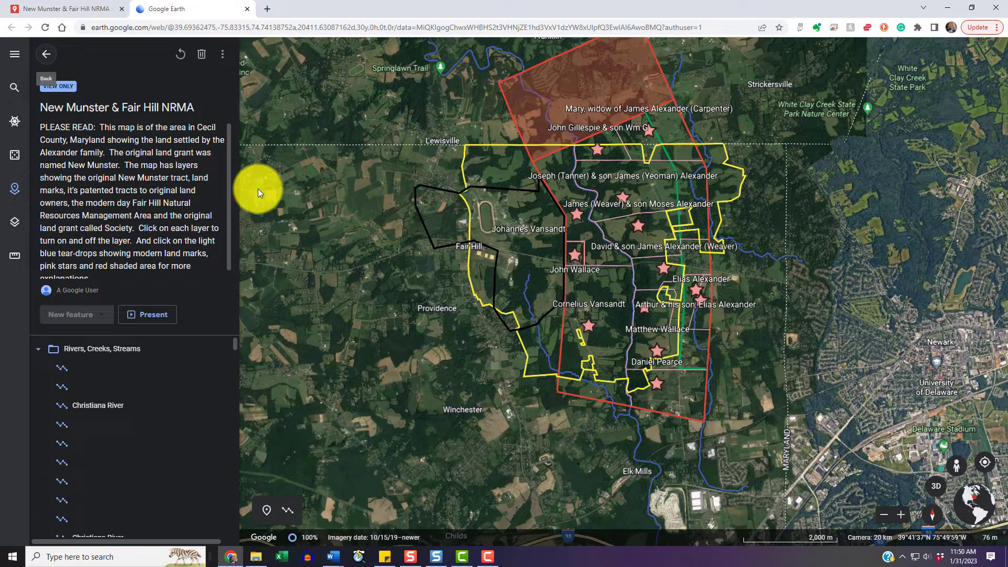
pyautogui.click(247, 9)
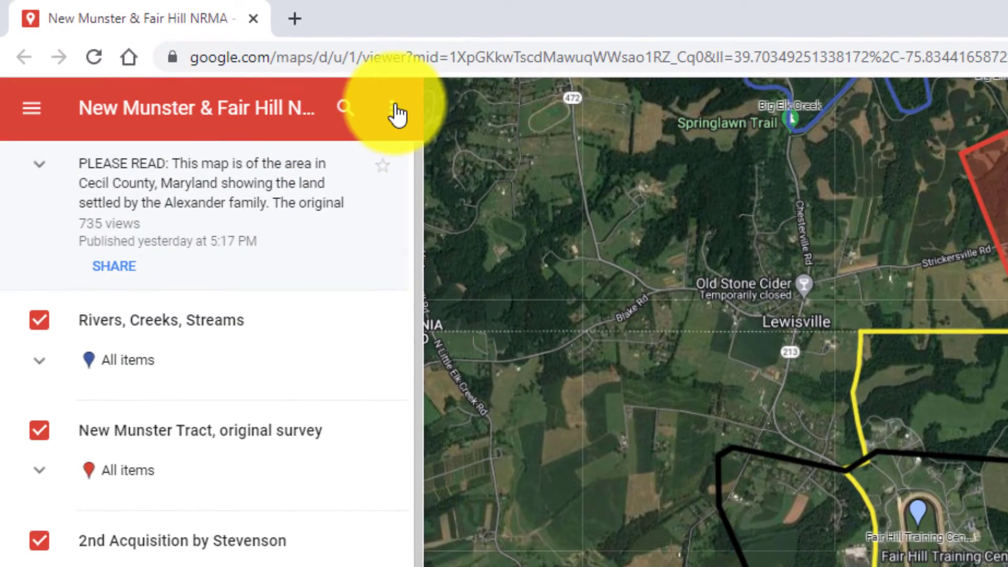
# - Export the entire map as a KMZ with data kept up to date through a network link
pyautogui.click(395, 111)
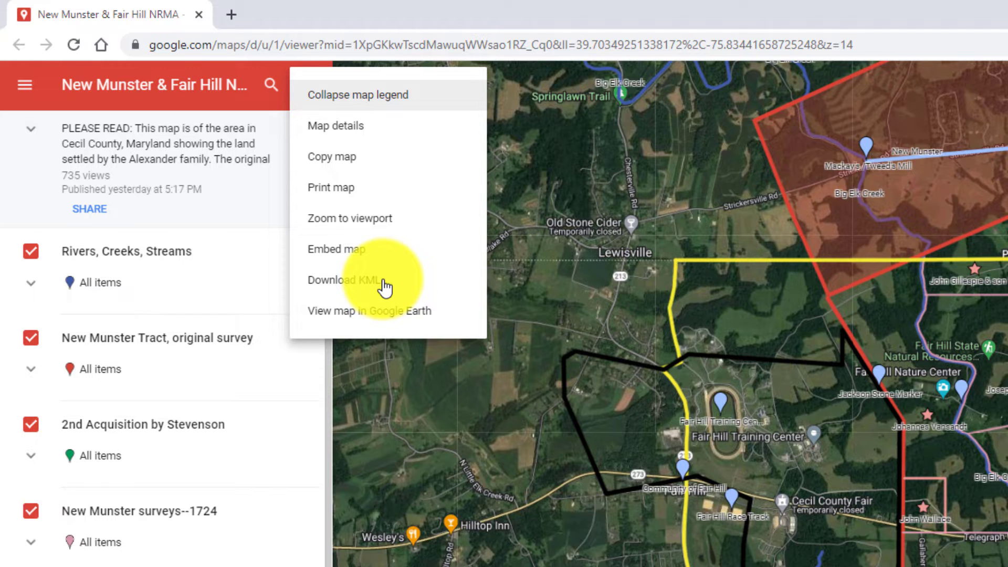
pyautogui.click(385, 286)
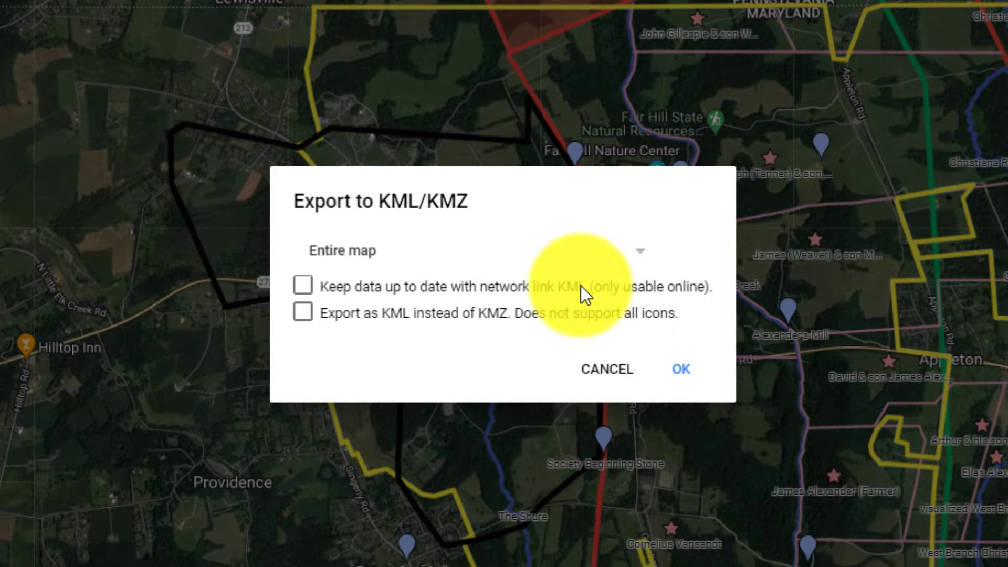
pyautogui.click(304, 286)
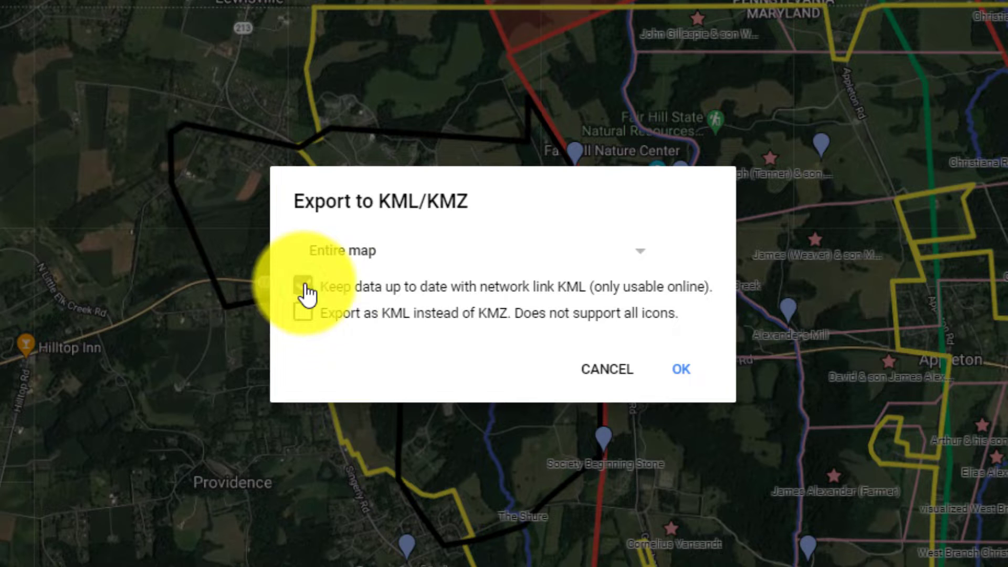
pyautogui.click(691, 370)
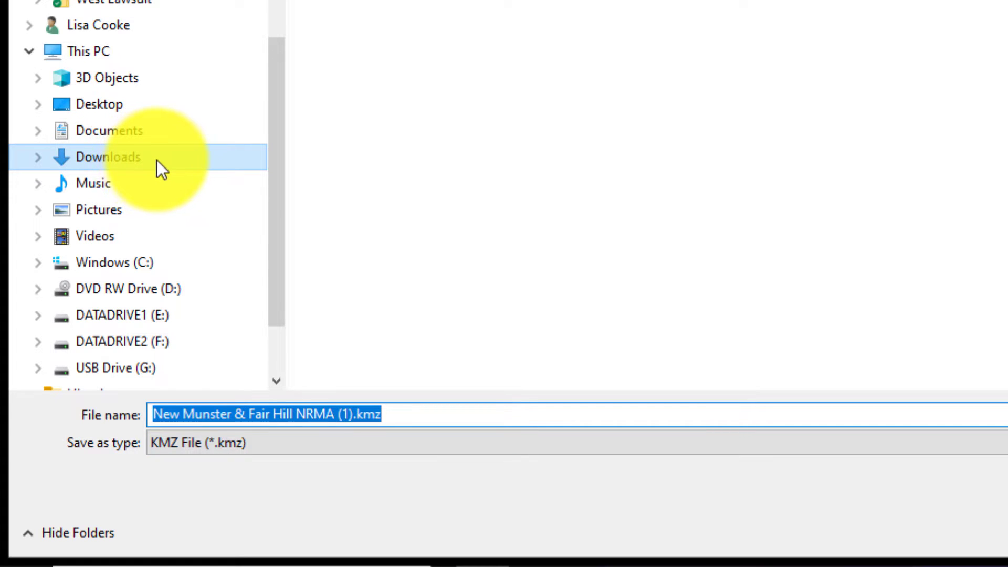
# - Save the export in Downloads as New Munster & Fair Hill NRMA.kmz, replacing the existing file
pyautogui.click(338, 415)
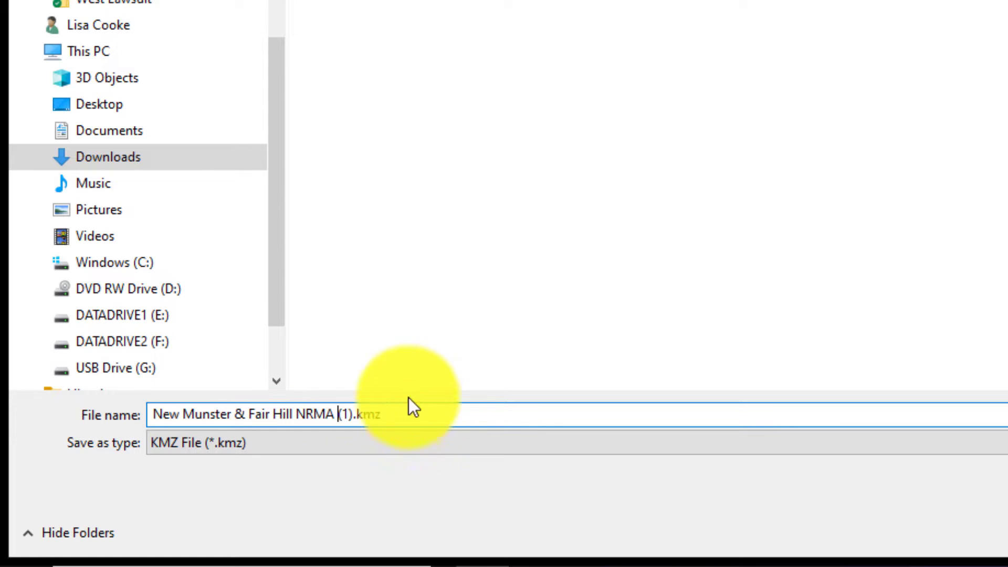
pyautogui.press('Delete')
pyautogui.press('Delete')
pyautogui.press('Delete')
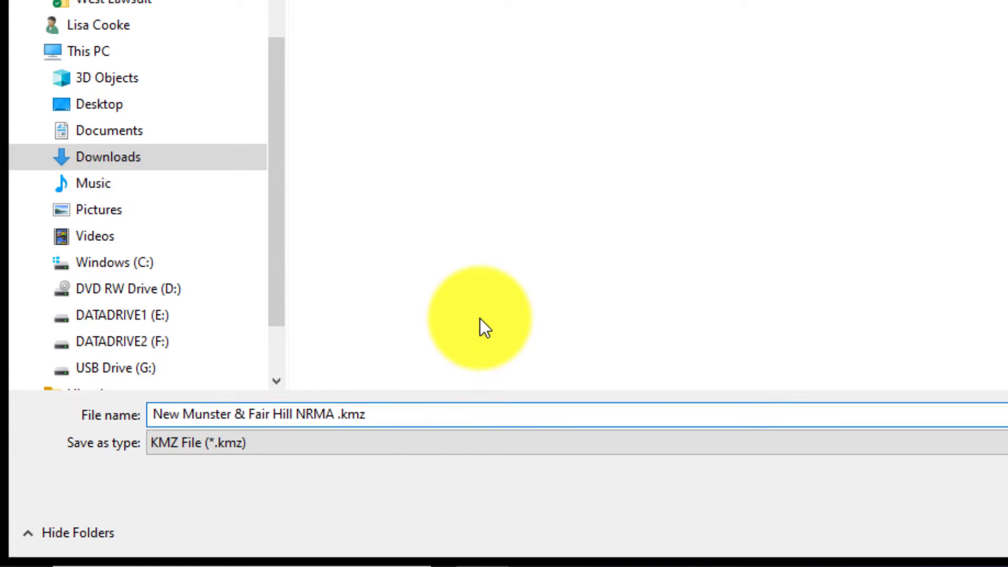
pyautogui.press('BackSpace')
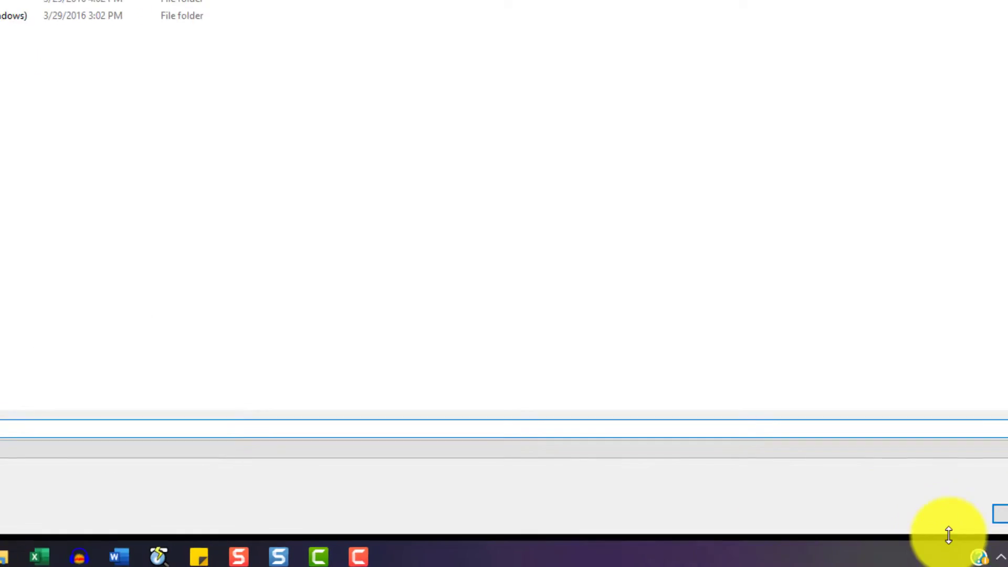
pyautogui.click(879, 510)
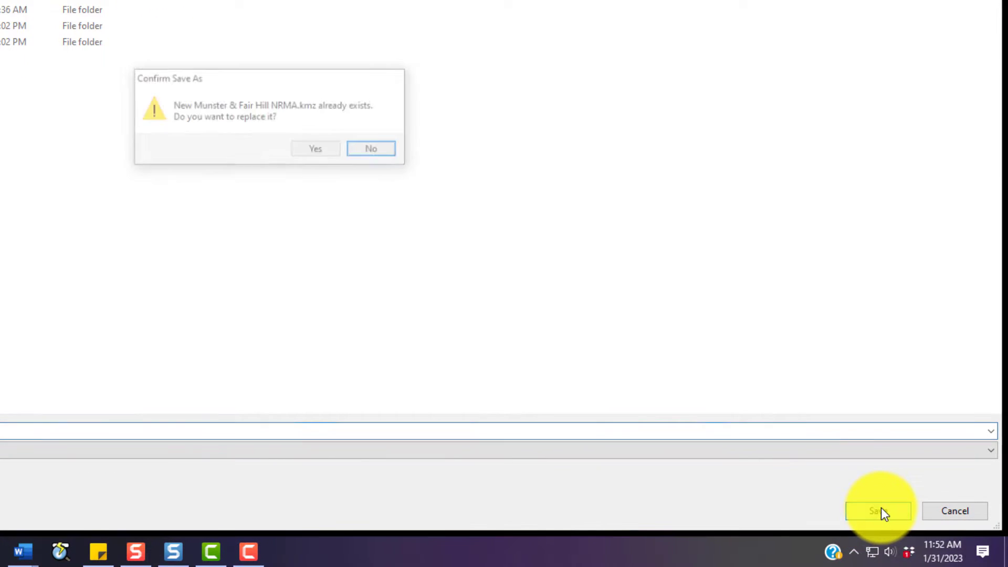
pyautogui.click(329, 149)
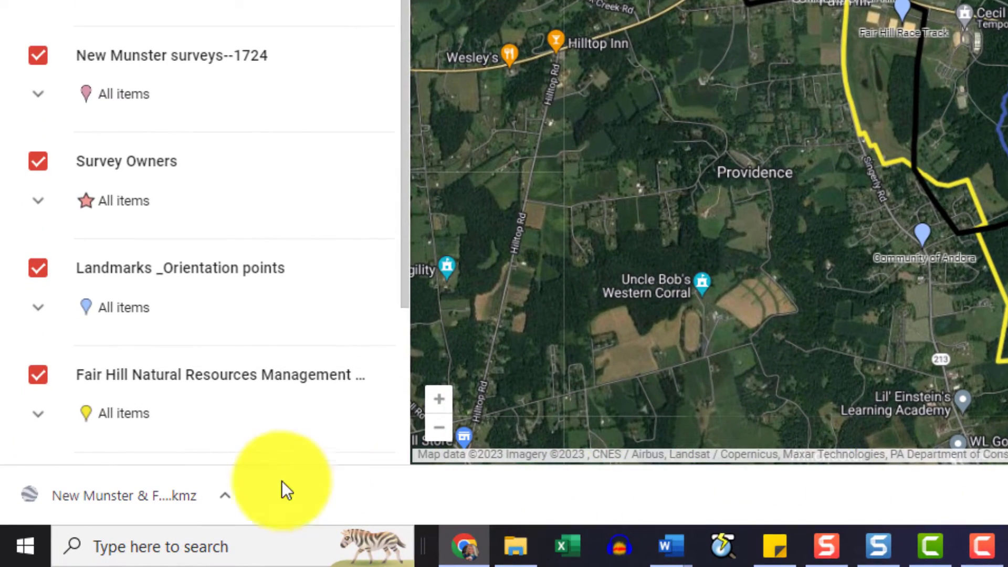
# - Open the downloaded New Munster & Fair Hill NRMA KMZ file and switch to Google Earth Pro
pyautogui.click(232, 497)
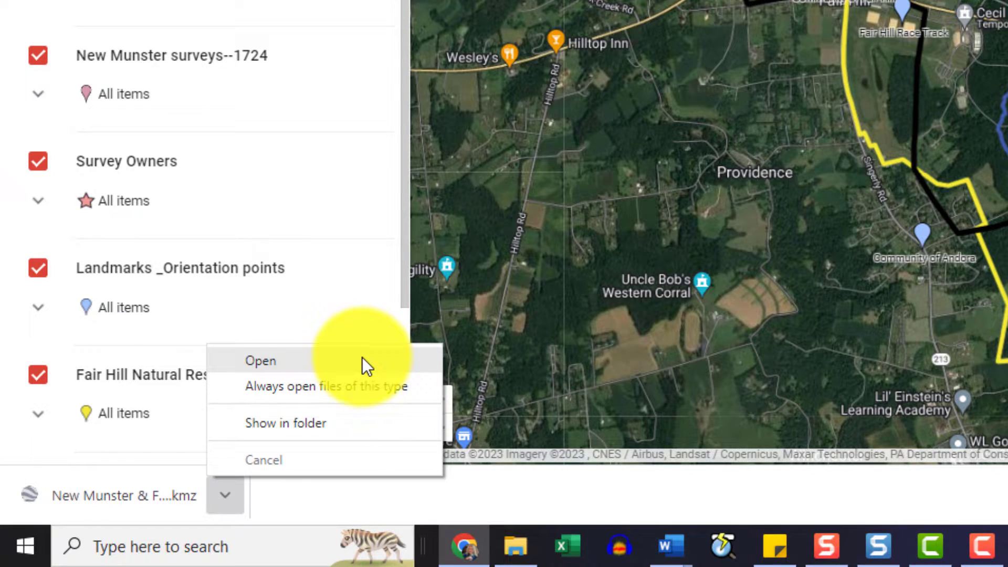
pyautogui.click(415, 507)
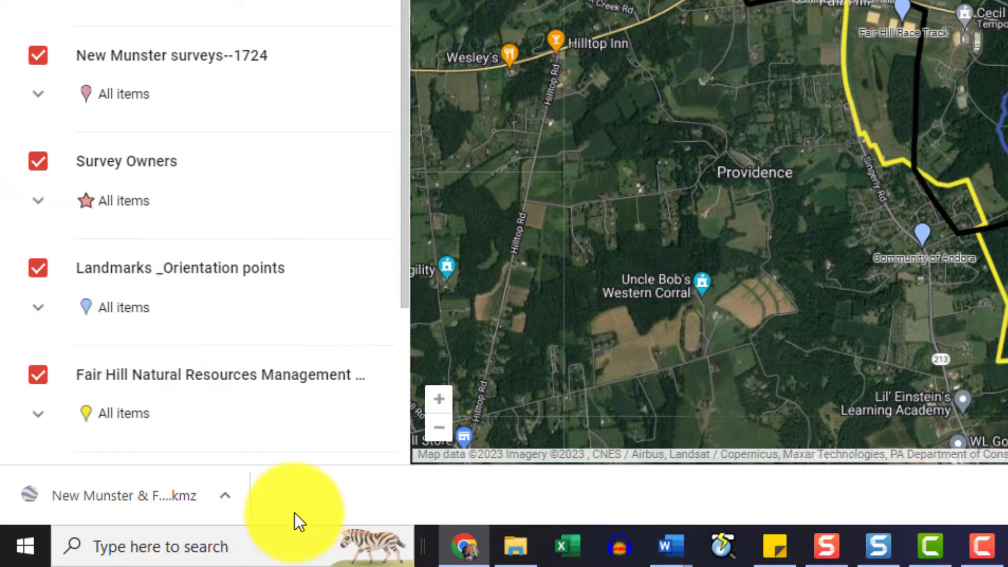
pyautogui.click(94, 489)
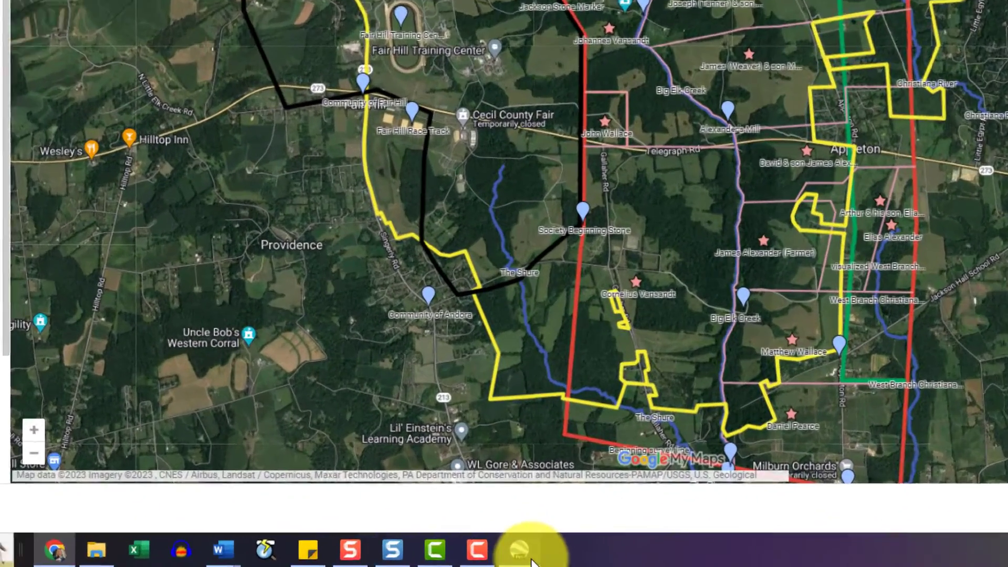
pyautogui.moveTo(519, 564)
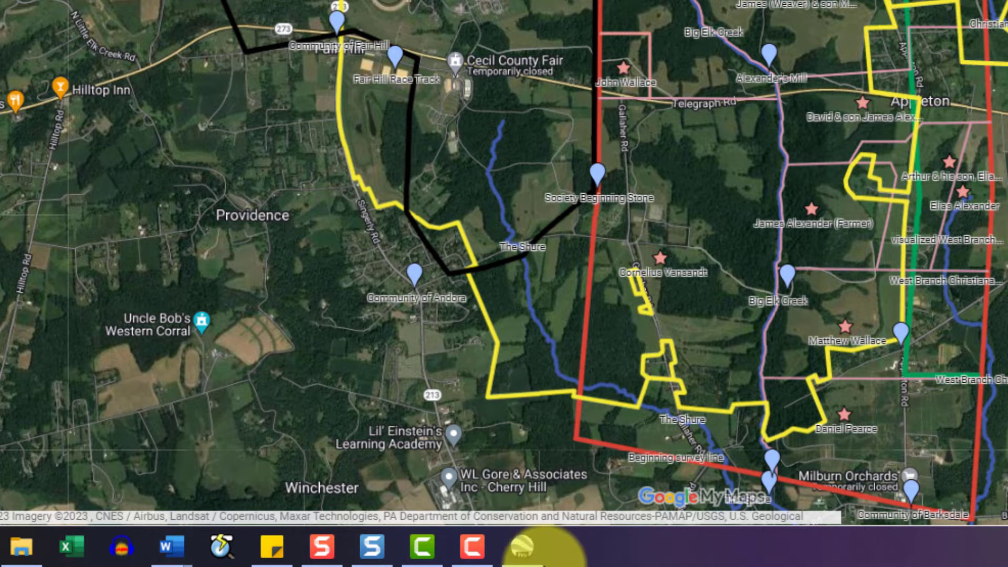
pyautogui.click(522, 548)
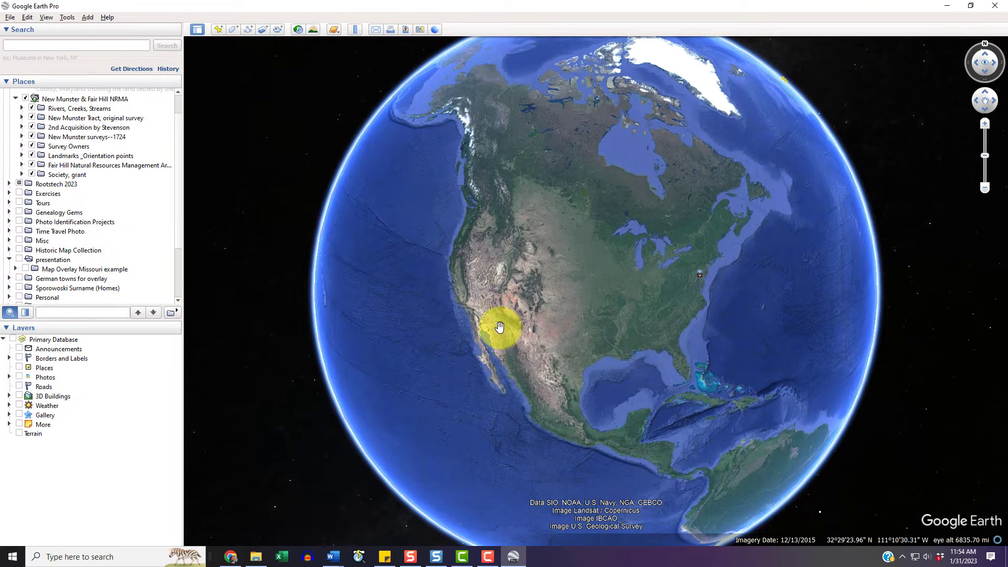
# - Move the New Munster & Fair Hill NRMA map from Temporary Places to the beginning of My Places and save My Places
pyautogui.click(78, 104)
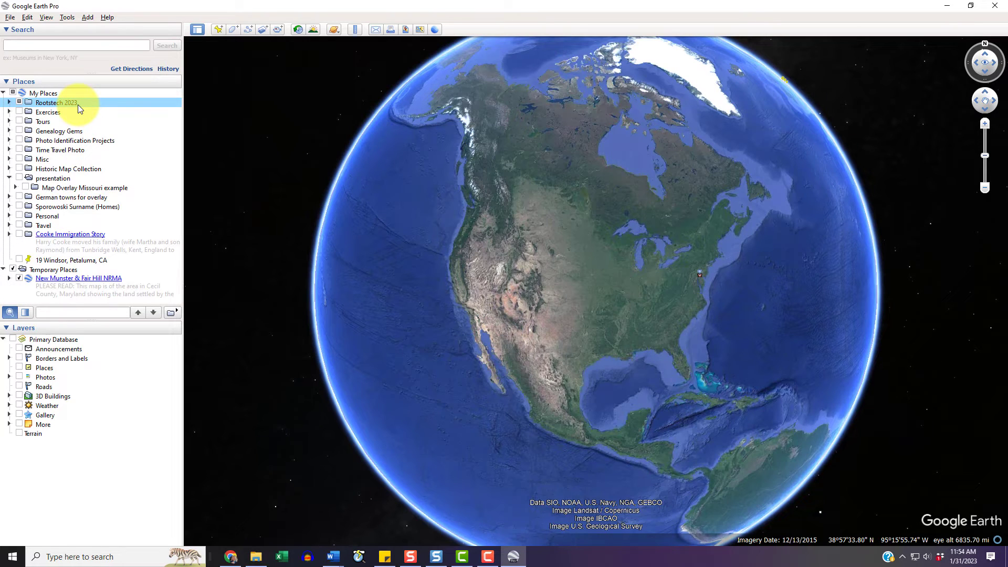
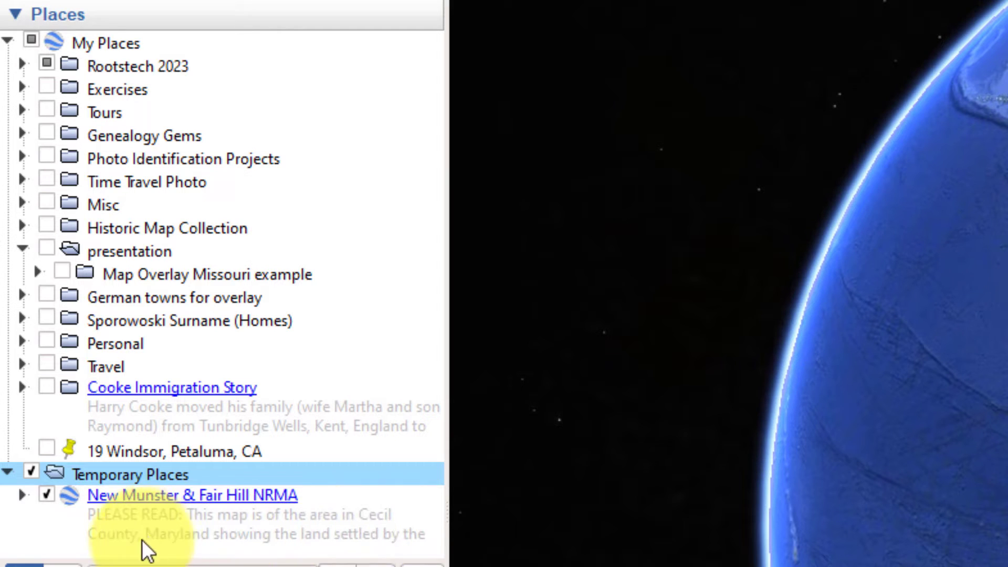
pyautogui.click(377, 525)
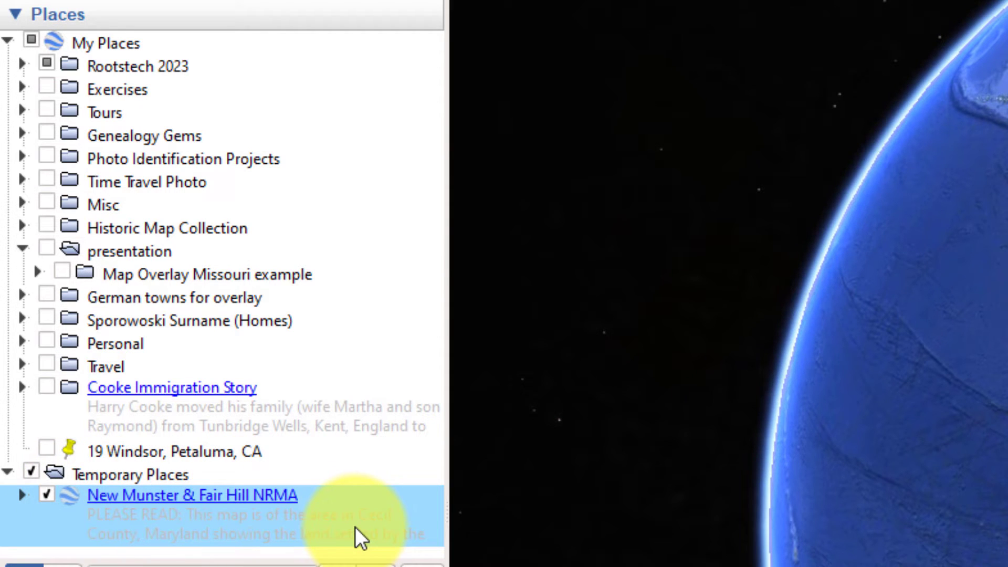
pyautogui.moveTo(360, 536); pyautogui.dragTo(132, 45)
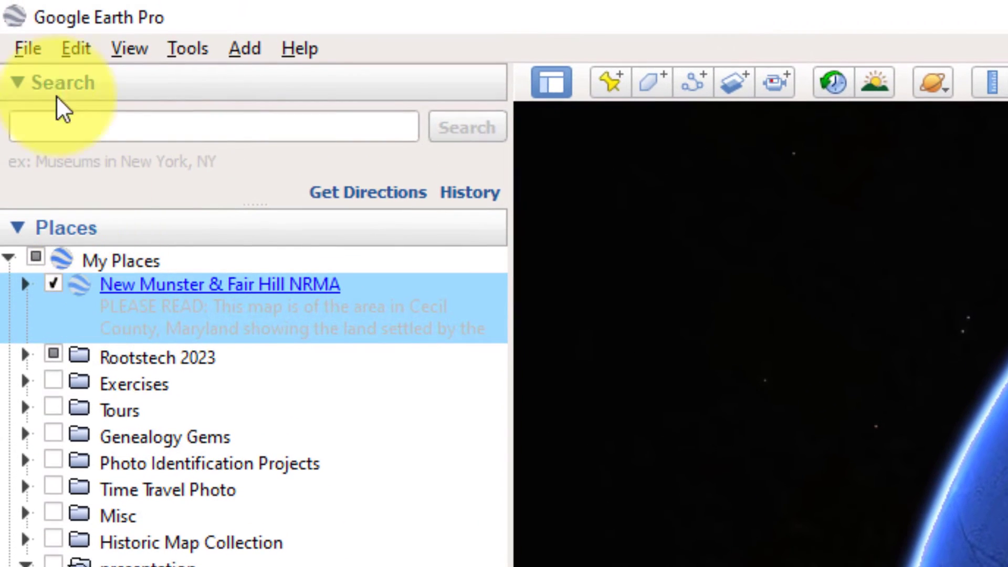
pyautogui.click(26, 11)
pyautogui.moveTo(40, 117)
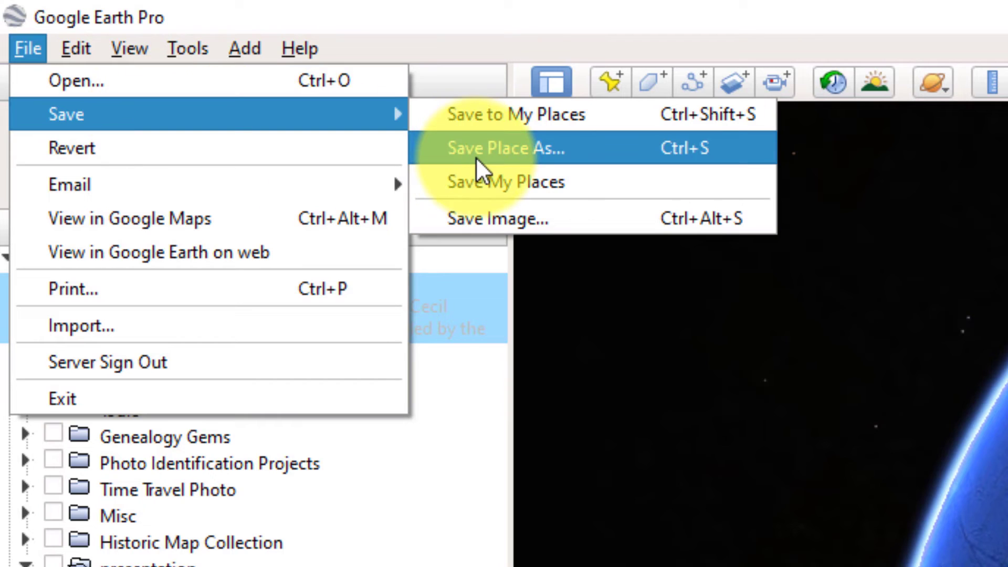
pyautogui.click(597, 128)
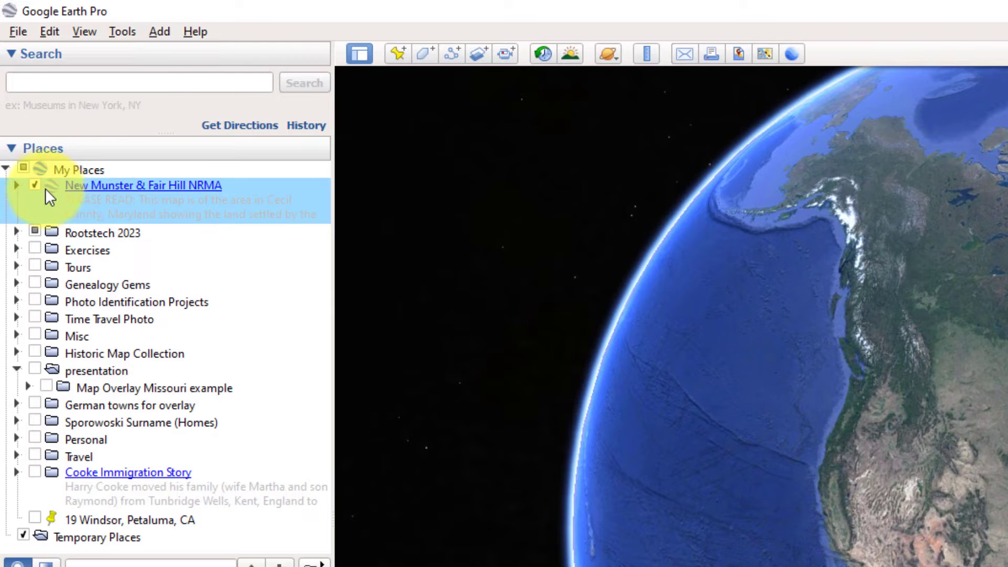
# - Expand the saved New Munster & Fair Hill NRMA map and its nested network link down to the individual layer folders
pyautogui.click(18, 184)
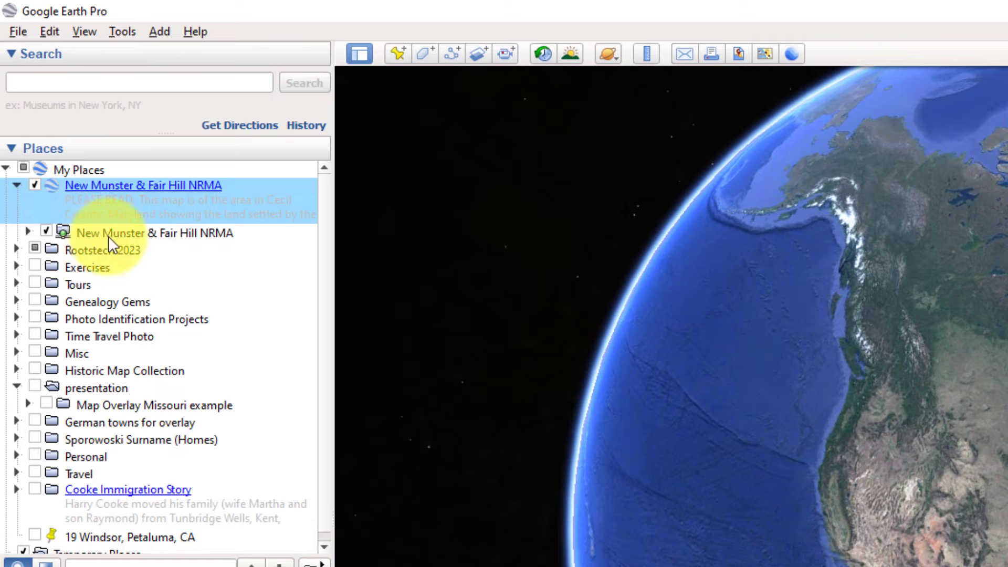
pyautogui.click(250, 239)
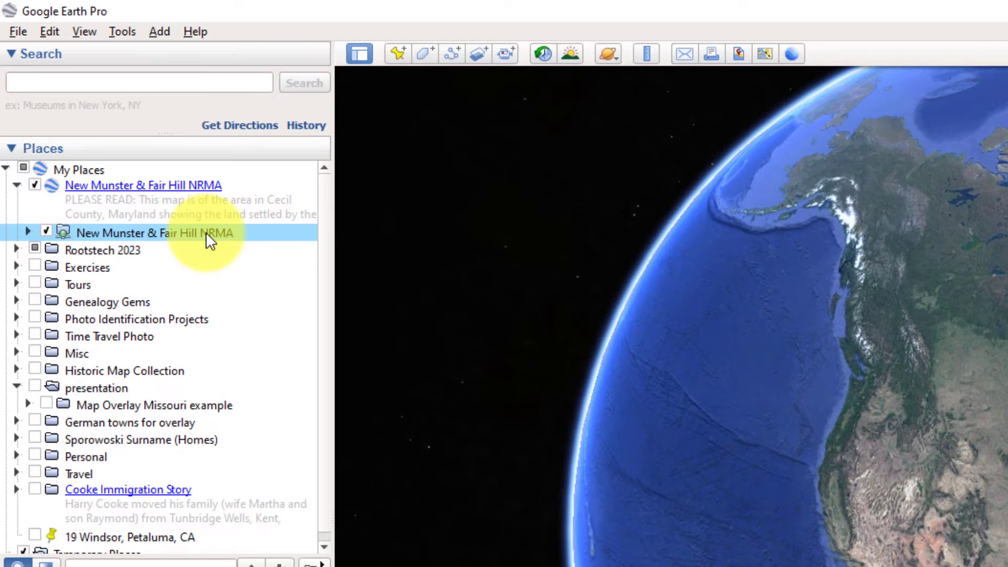
pyautogui.click(258, 202)
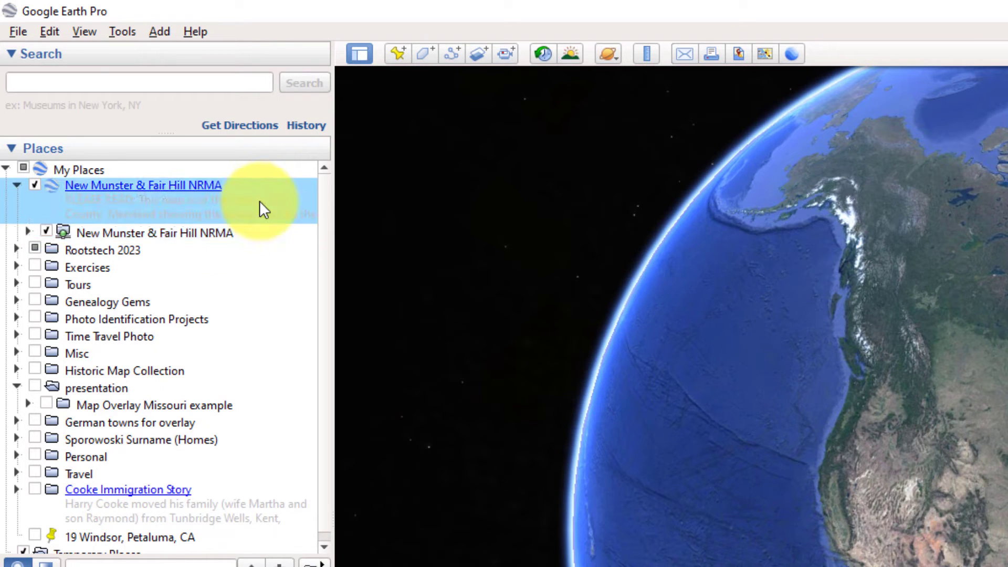
pyautogui.click(254, 236)
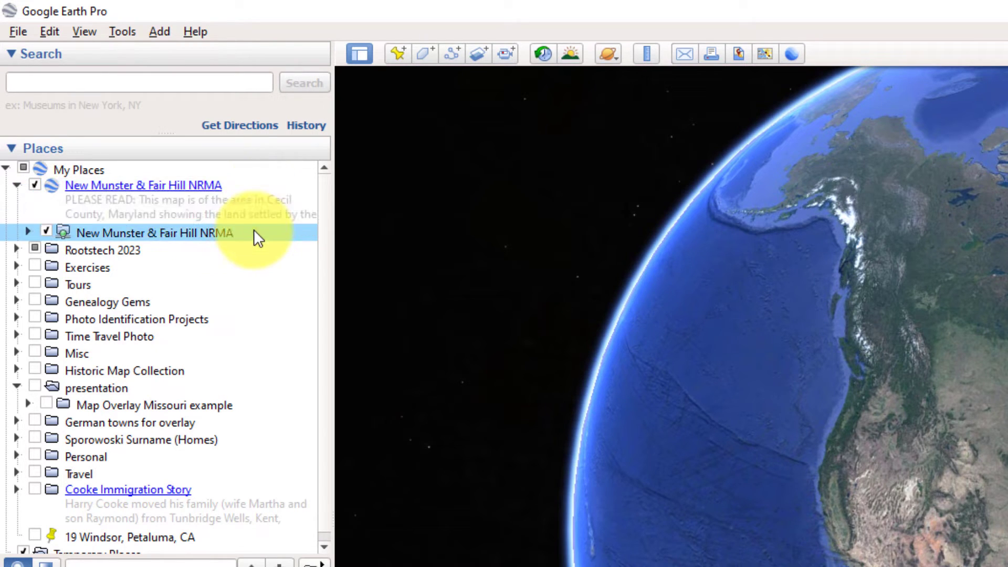
pyautogui.click(28, 231)
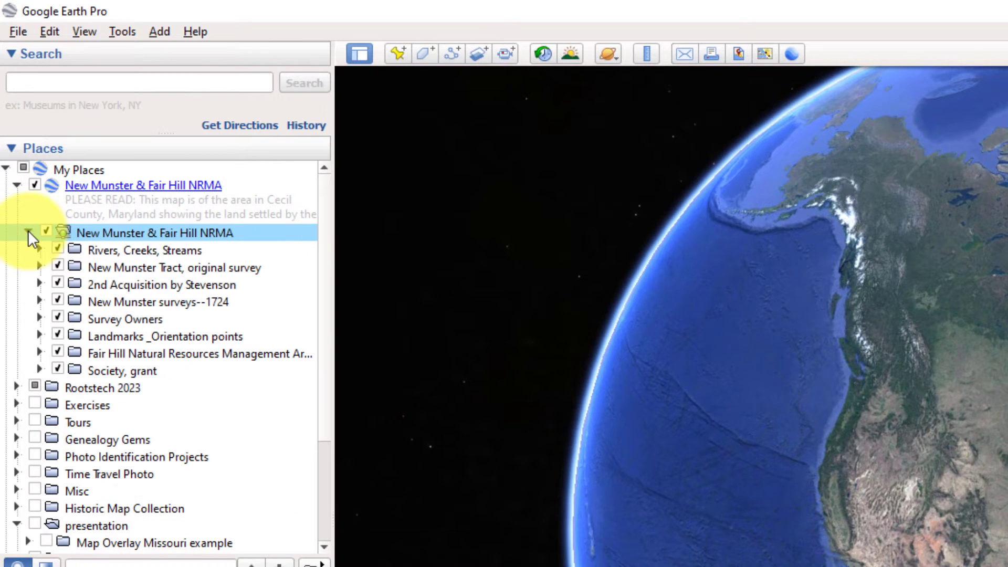
# - Look through the map's layer folders from Rivers, Creeks, Streams down to Society, grant
pyautogui.click(124, 248)
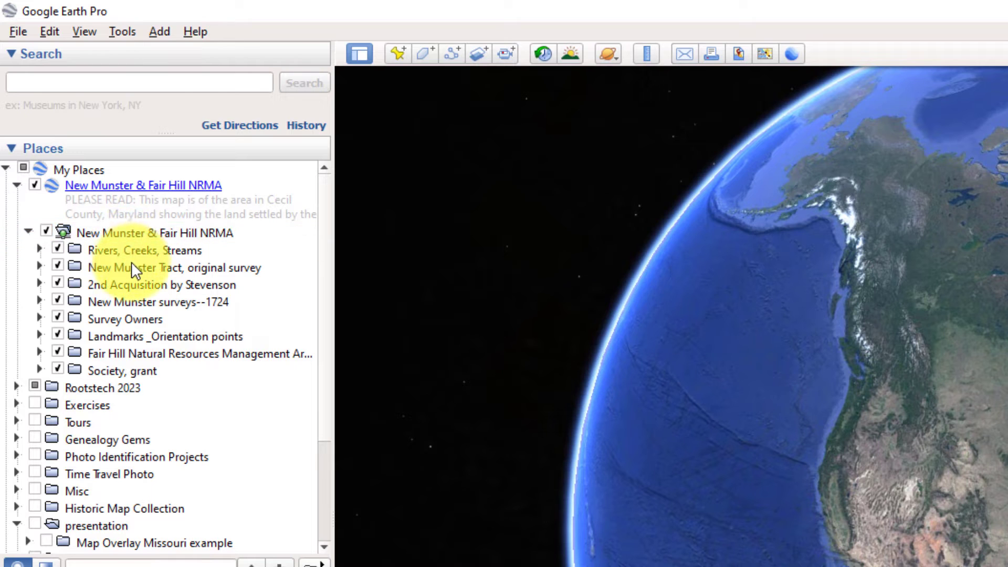
pyautogui.click(131, 263)
pyautogui.click(143, 302)
pyautogui.click(150, 317)
pyautogui.click(163, 351)
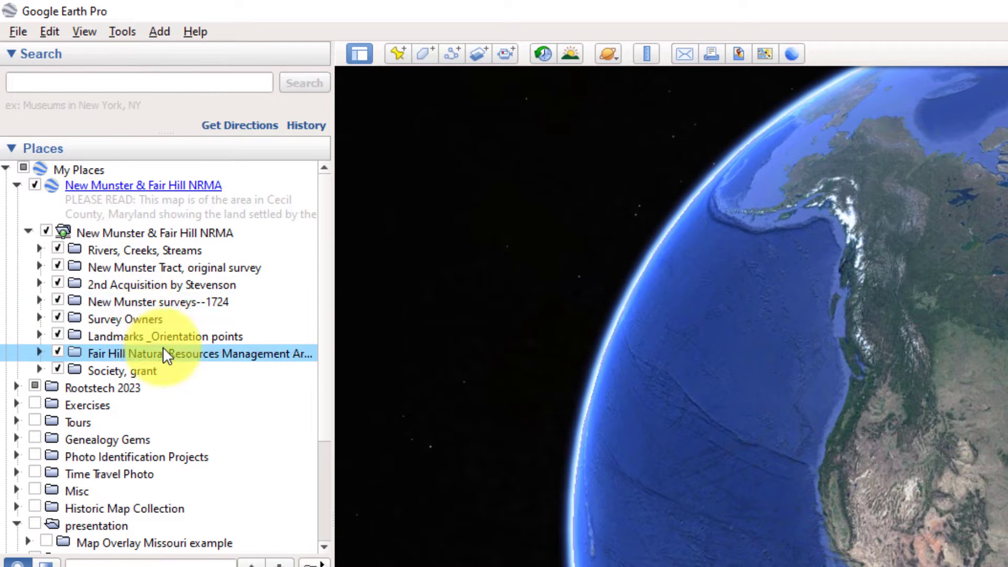
pyautogui.click(163, 370)
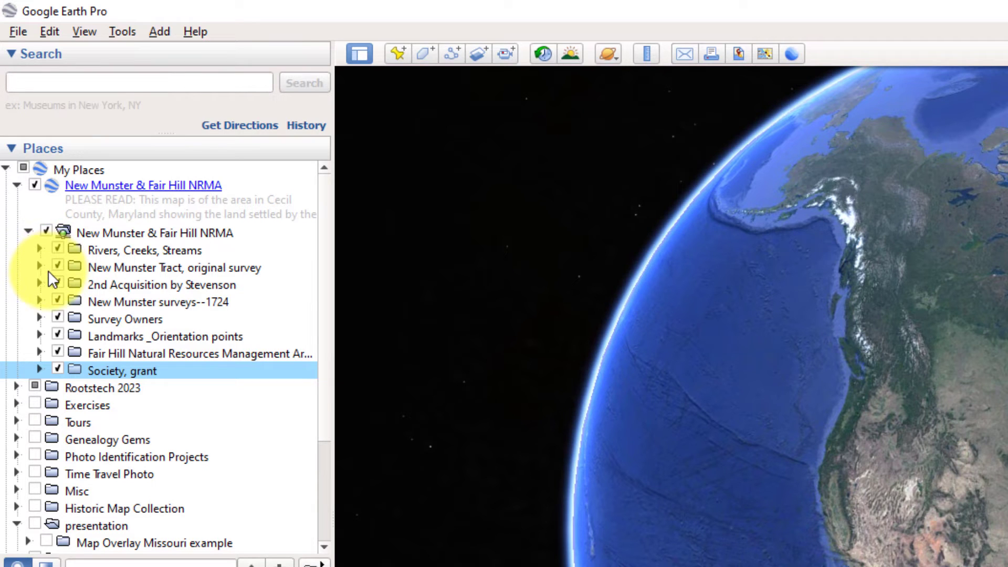
# - Expand the Survey Owners folder and look through its placemarks and their descriptions
pyautogui.click(39, 318)
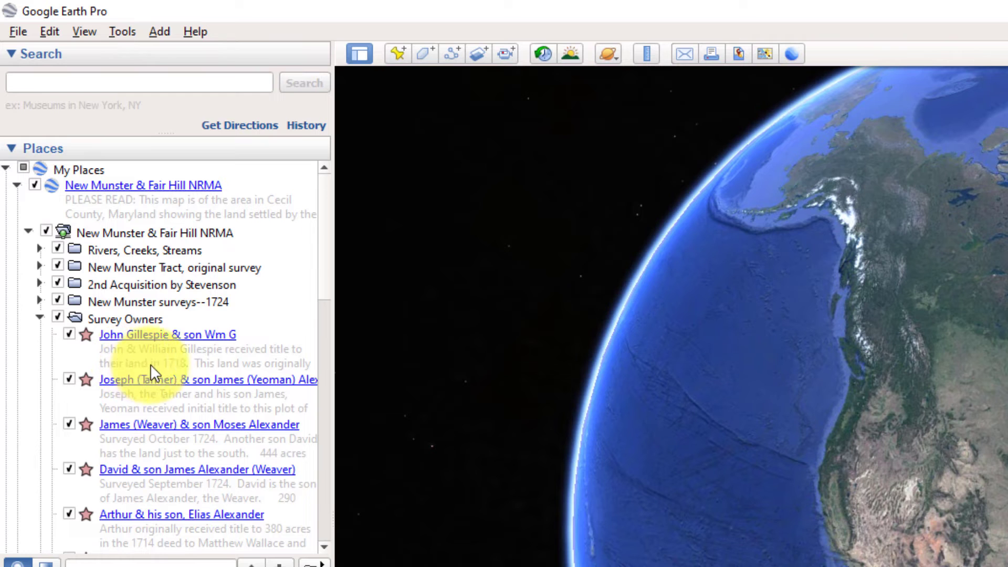
pyautogui.scroll(-5, 330, 292)
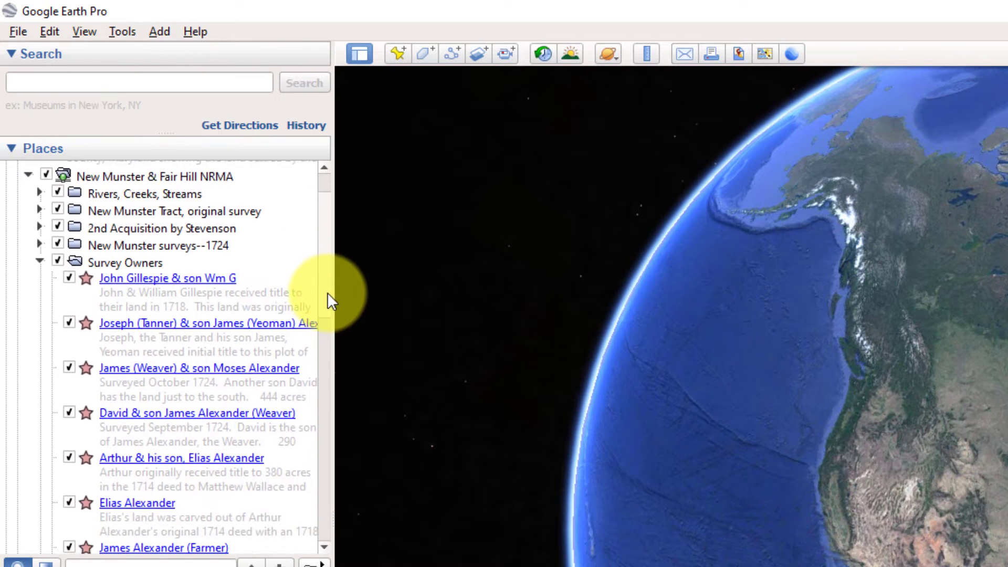
pyautogui.moveTo(326, 343); pyautogui.dragTo(349, 281)
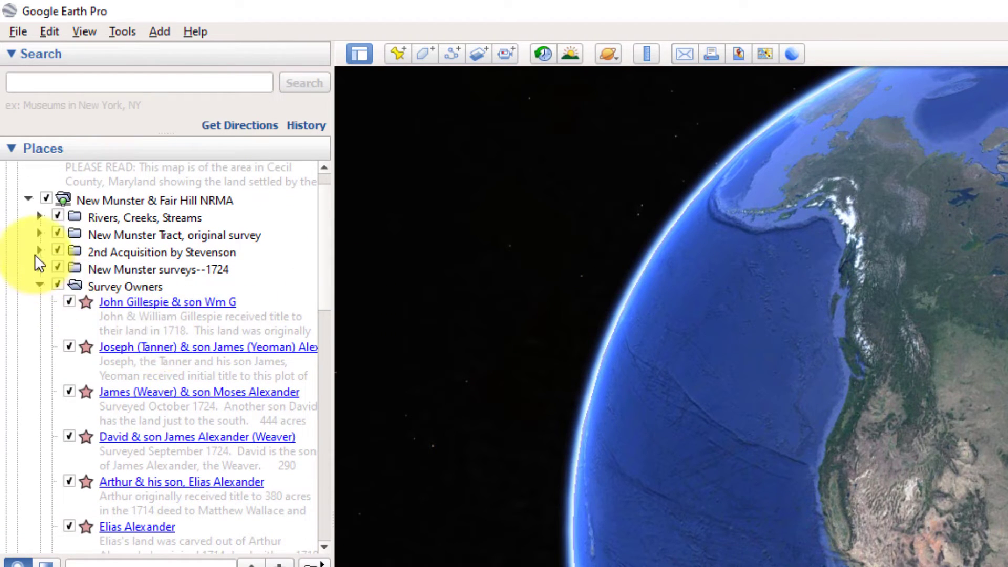
pyautogui.scroll(1, 78, 335)
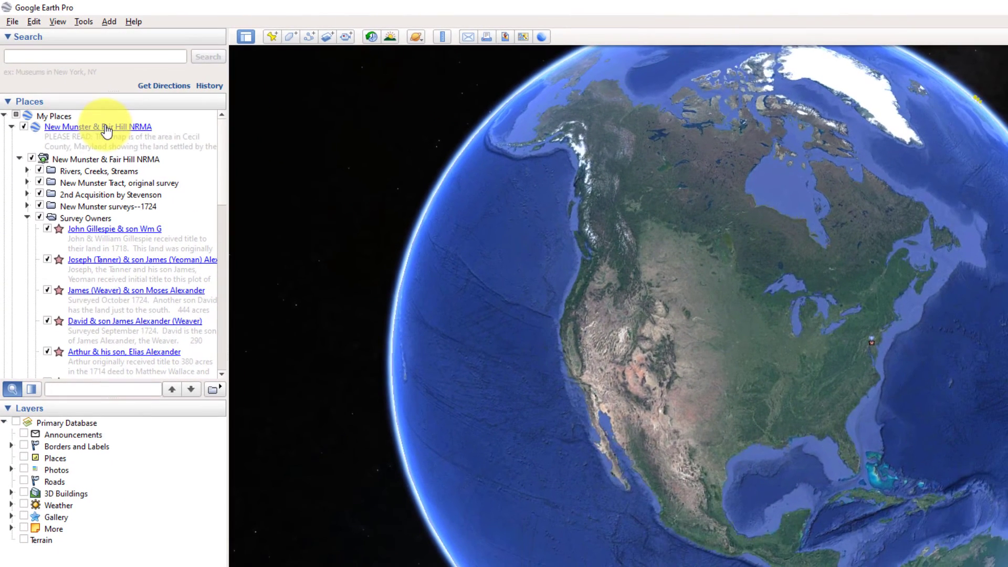
# - Read the description of the top-level New Munster & Fair Hill NRMA map, close it, and fly to the map's area
pyautogui.click(156, 190)
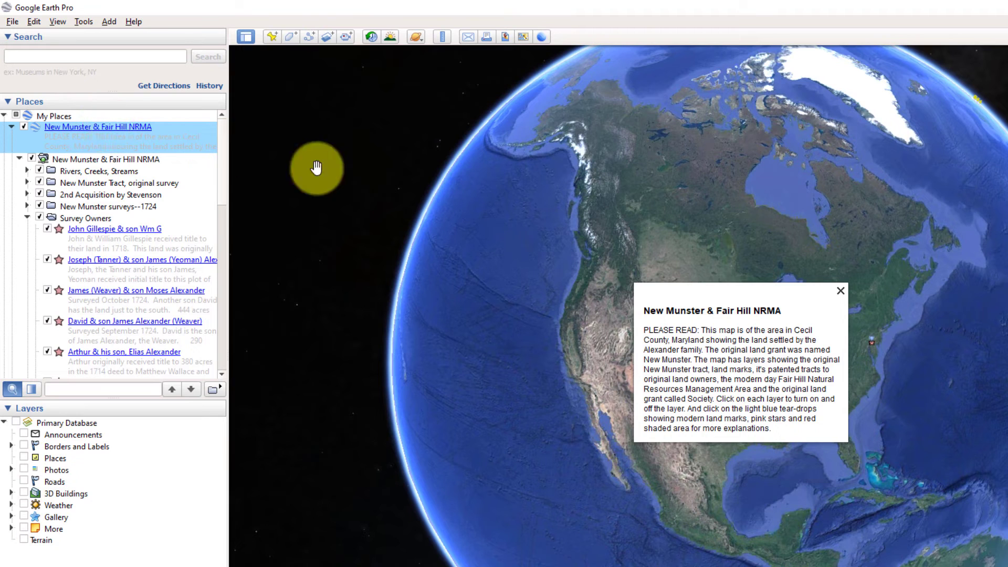
pyautogui.click(840, 291)
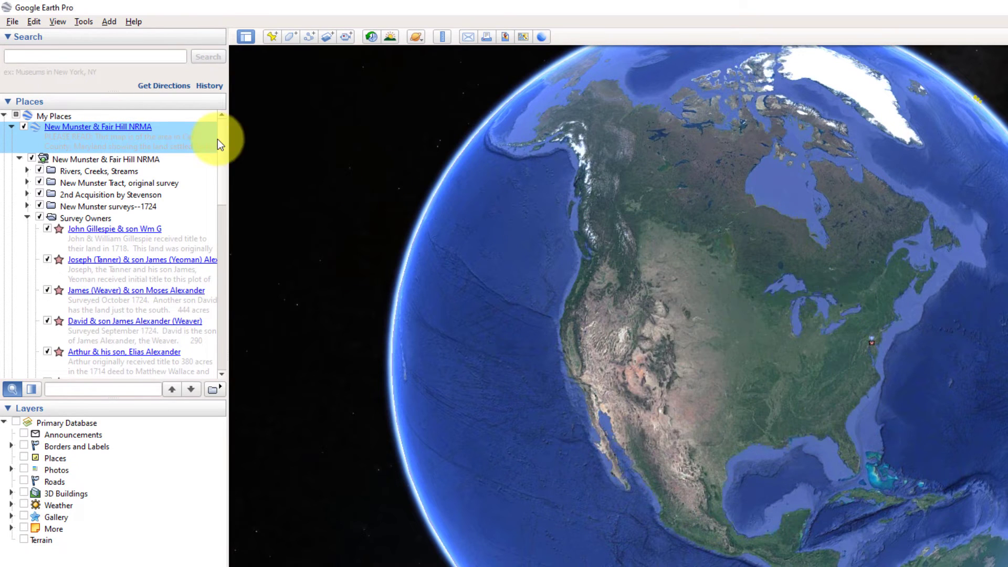
pyautogui.doubleClick(185, 147)
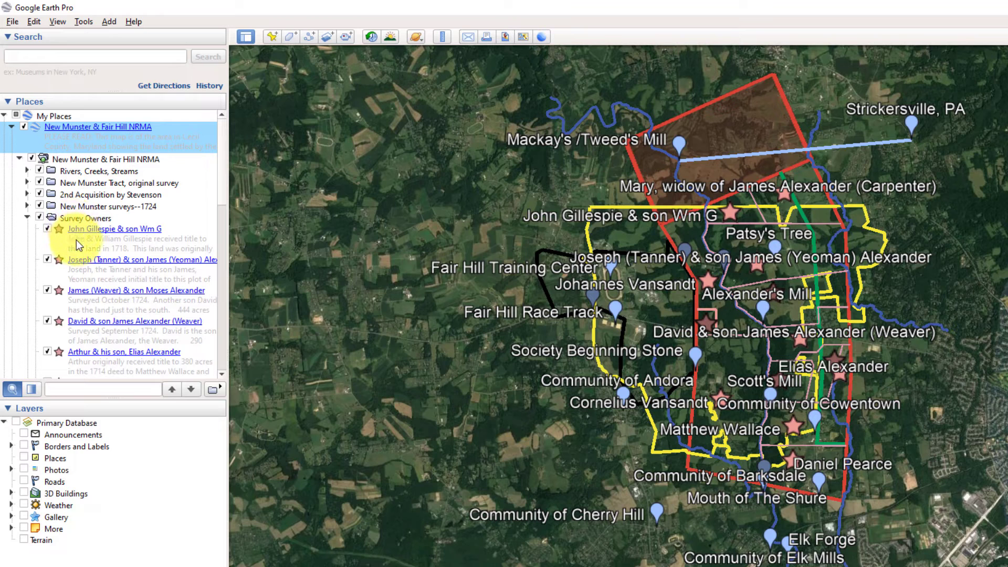
# - Hide and show again the first Survey Owners placemark, the 2nd Acquisition by Stevenson folder and the Rivers, Creeks, Streams folder
pyautogui.click(46, 228)
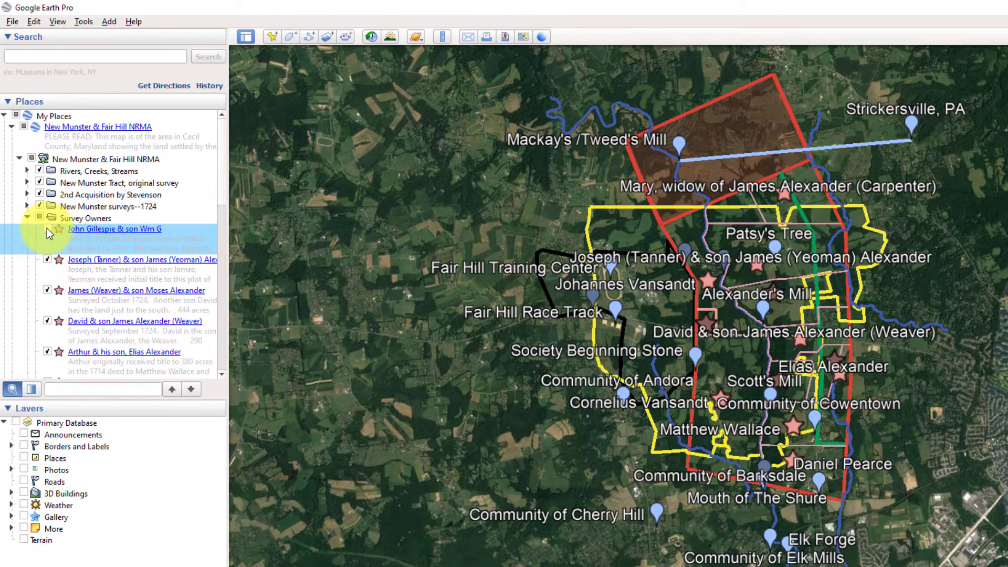
pyautogui.click(46, 228)
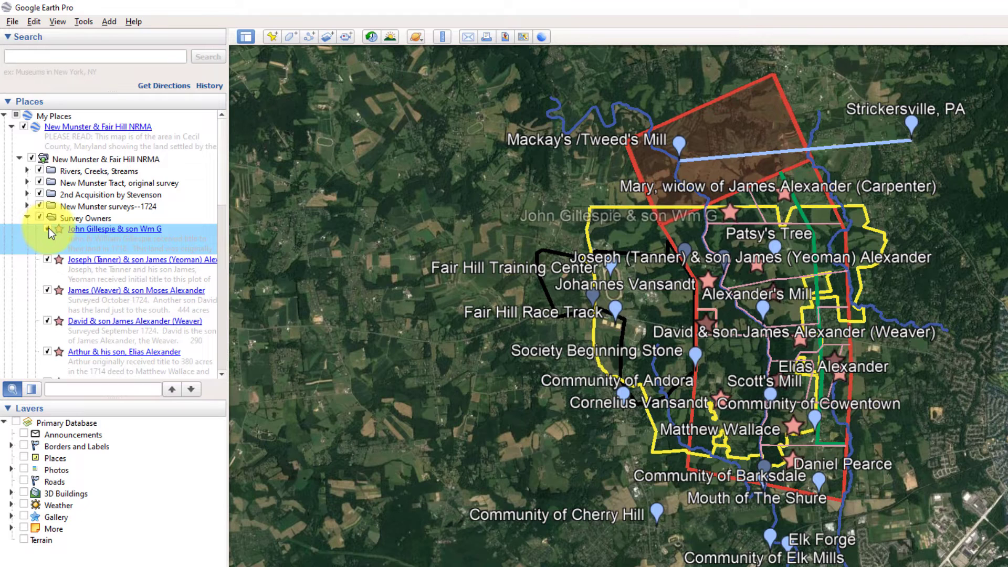
pyautogui.click(40, 194)
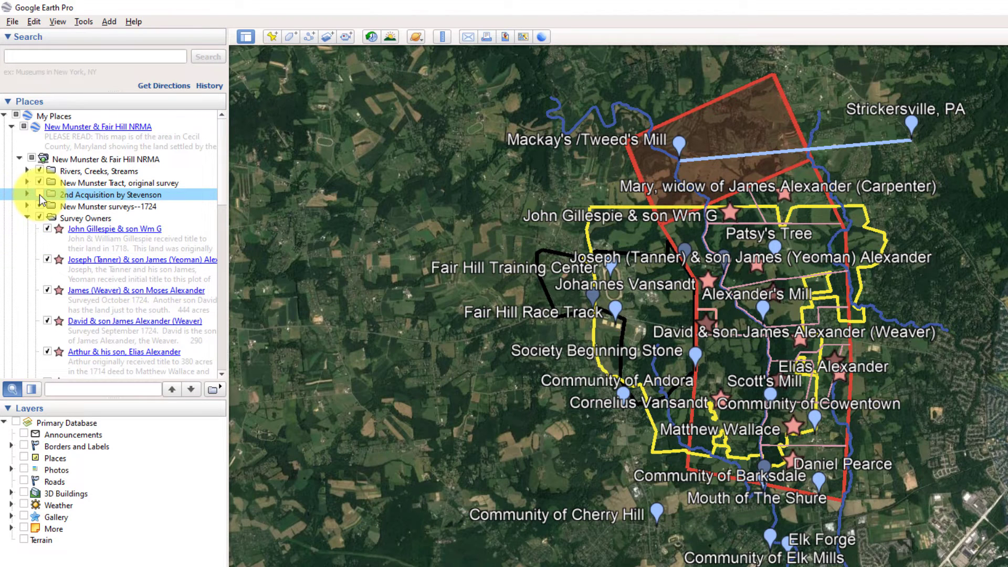
pyautogui.click(39, 194)
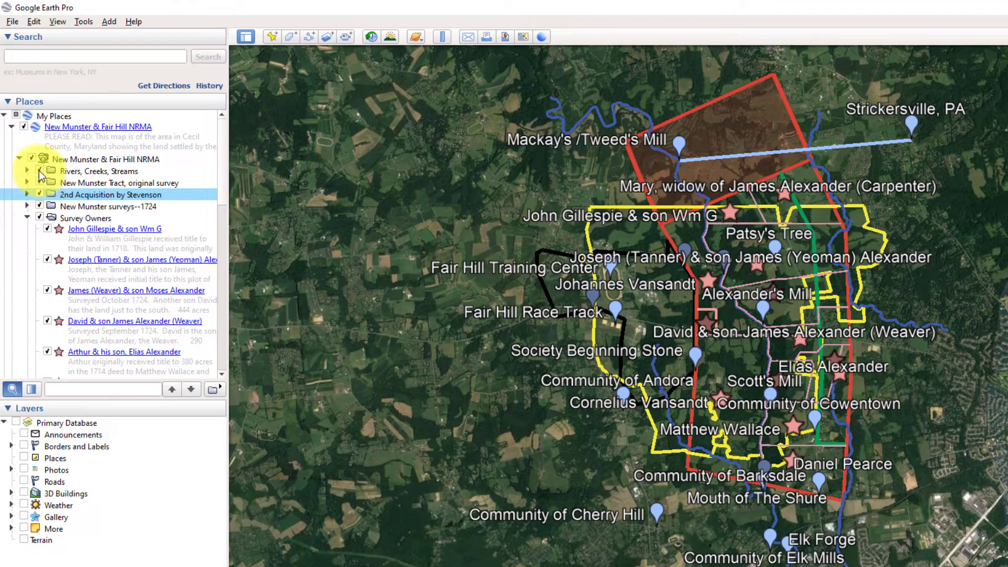
pyautogui.click(39, 171)
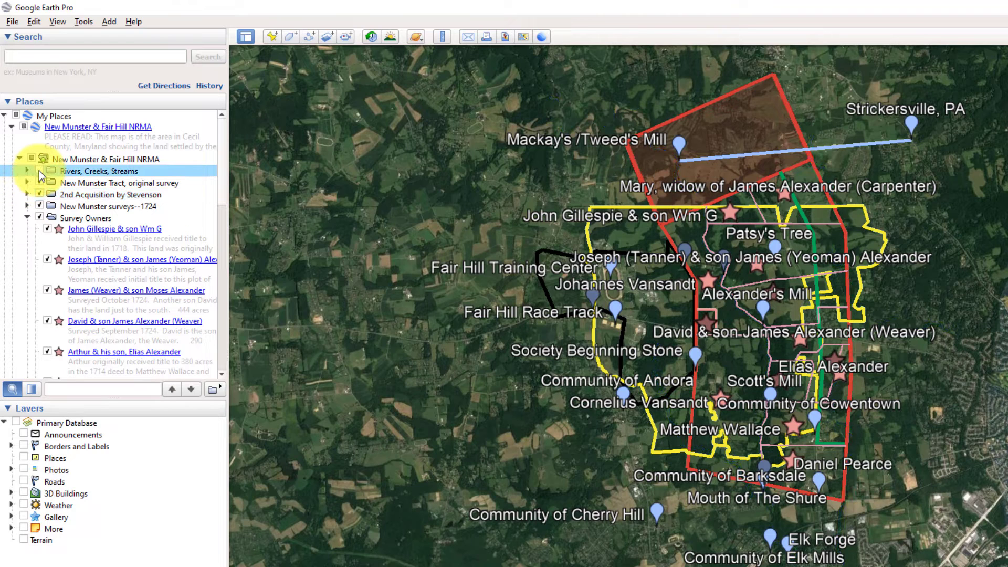
pyautogui.click(38, 172)
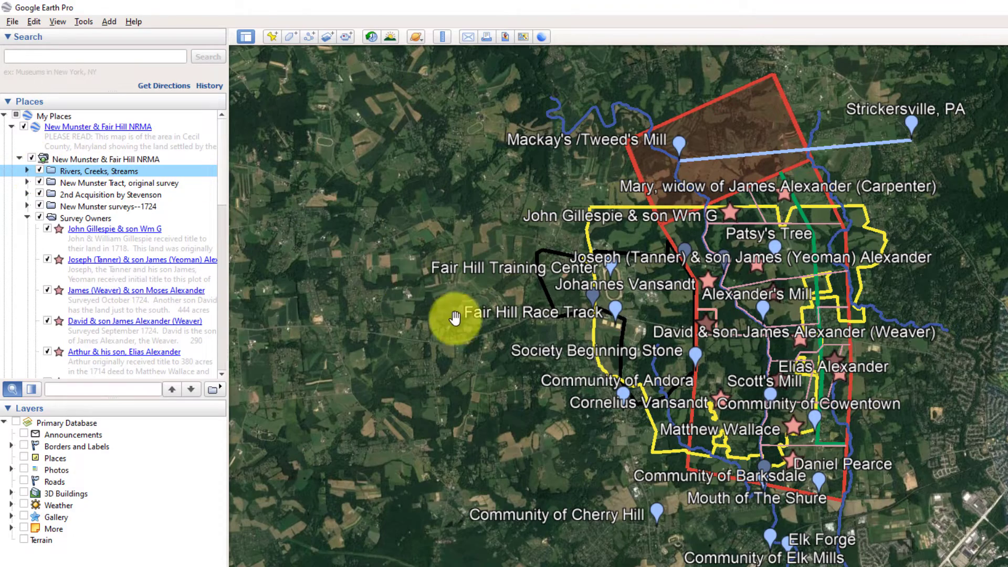
# - Hide all of the map's layers except Rivers, Creeks, Streams and New Munster surveys--1724, and view them around Fair Hill
pyautogui.scroll(3, 763, 419)
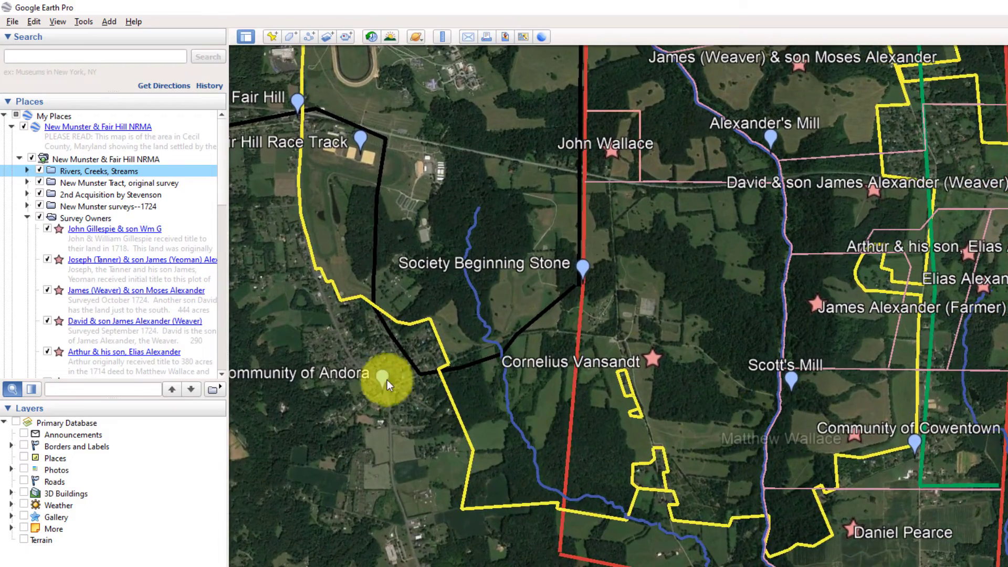
pyautogui.moveTo(383, 383); pyautogui.dragTo(481, 564)
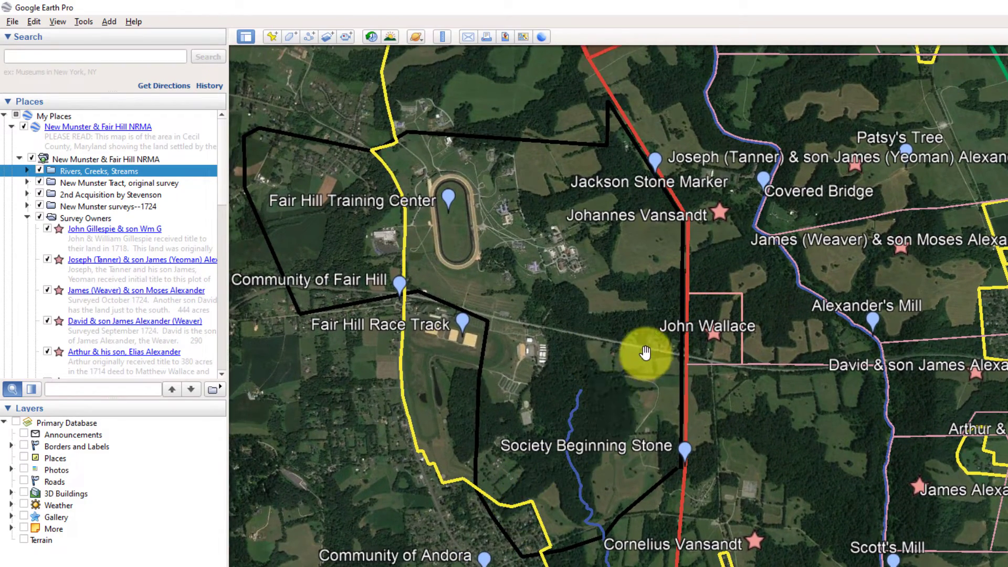
pyautogui.click(32, 157)
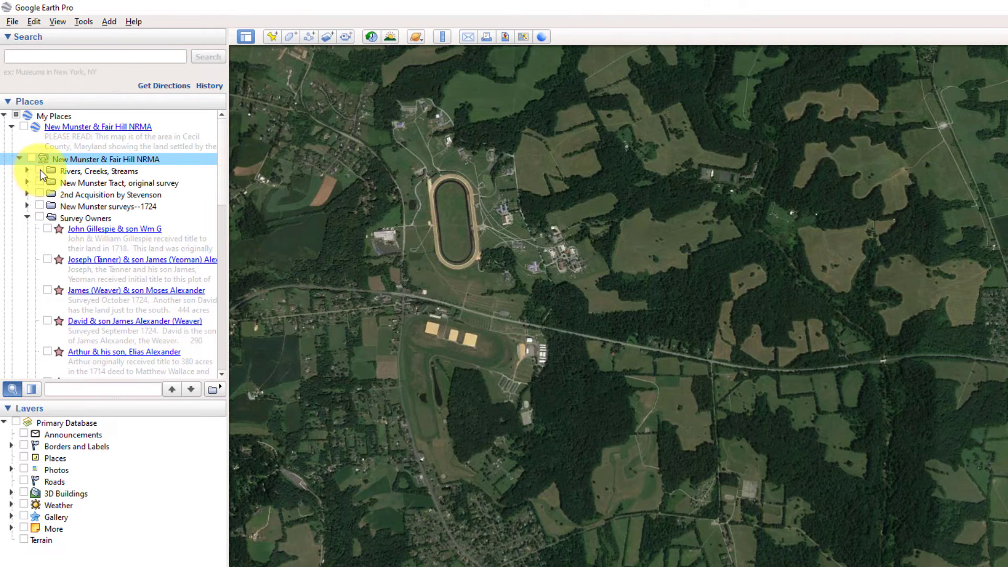
pyautogui.click(40, 170)
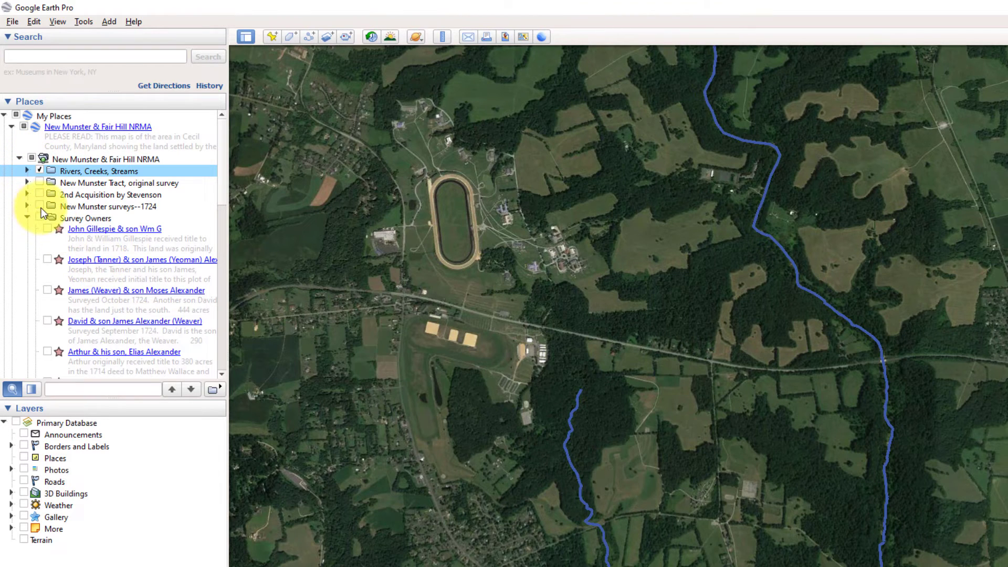
pyautogui.click(39, 206)
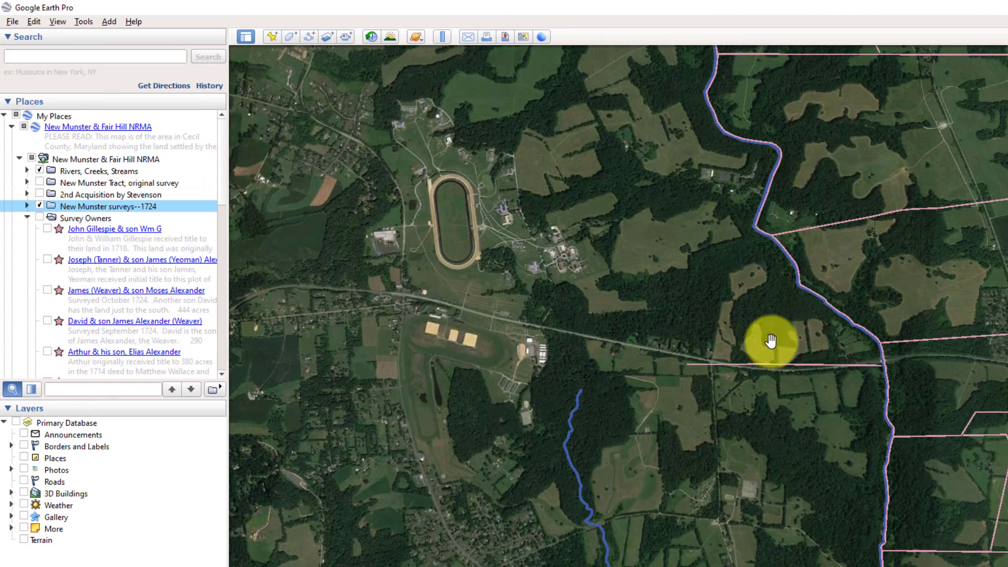
pyautogui.scroll(-5, 769, 342)
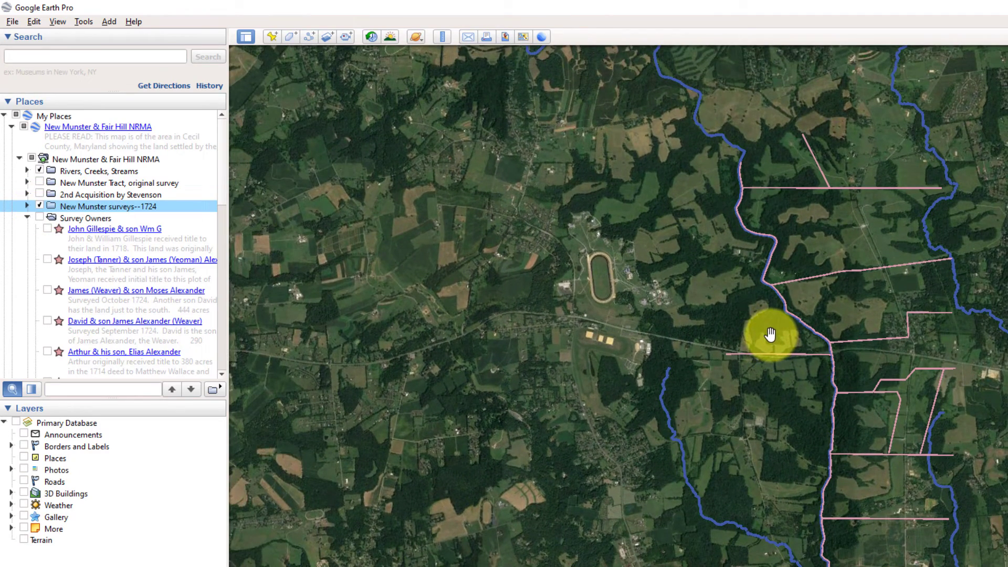
# - Collapse the Survey Owners folder, then collapse and re-expand the nested New Munster & Fair Hill NRMA network link, leaving the link selected
pyautogui.click(182, 144)
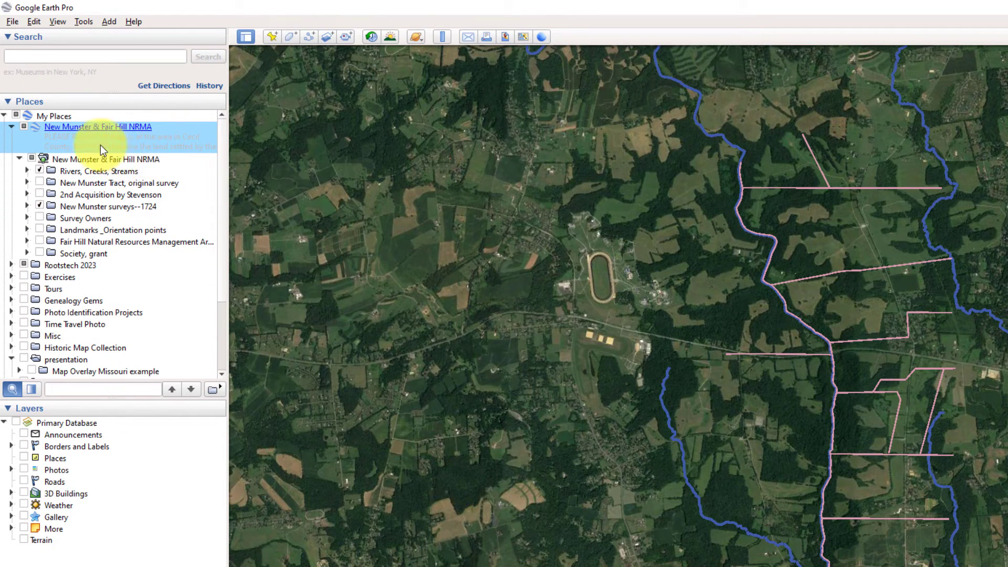
pyautogui.click(153, 162)
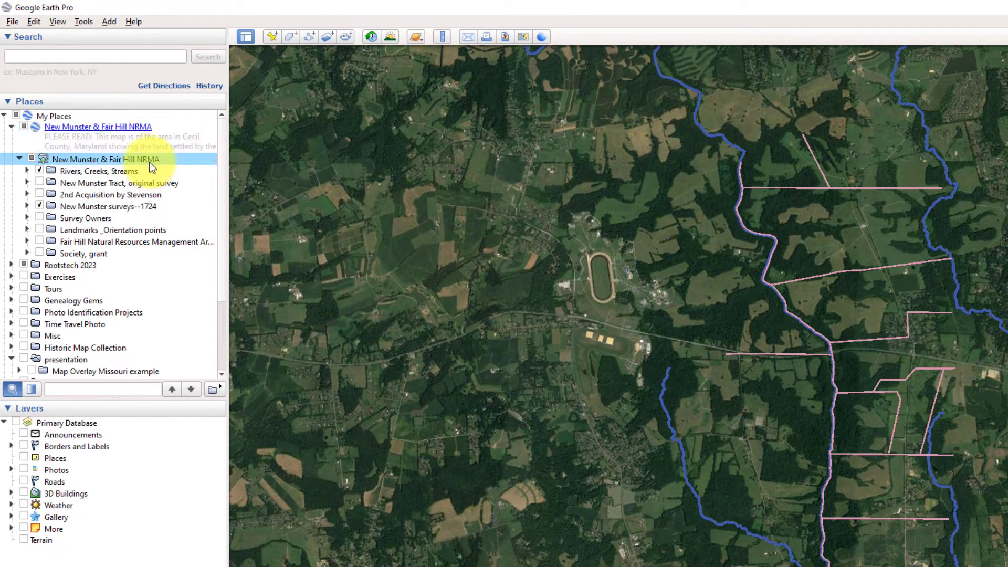
pyautogui.click(20, 159)
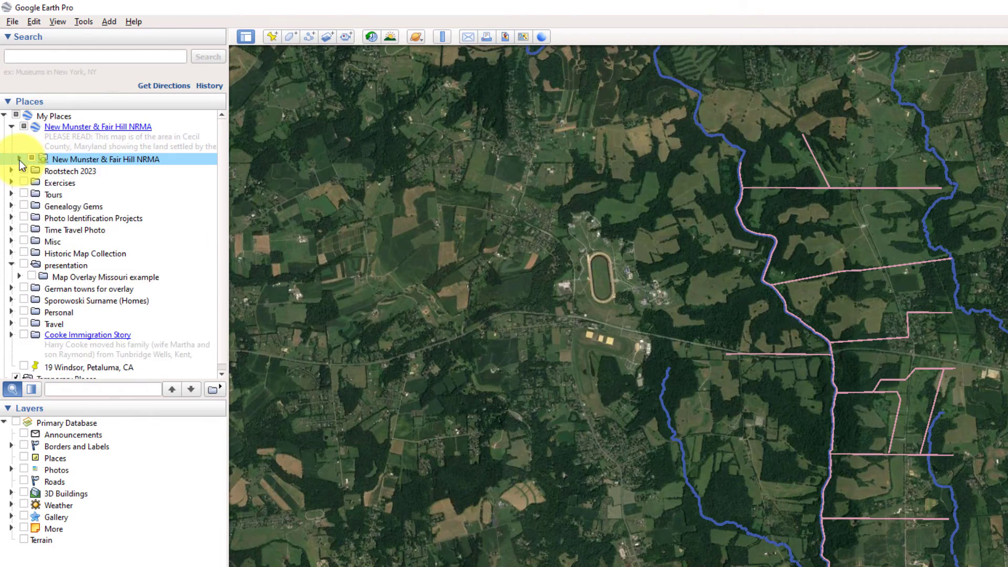
pyautogui.click(19, 159)
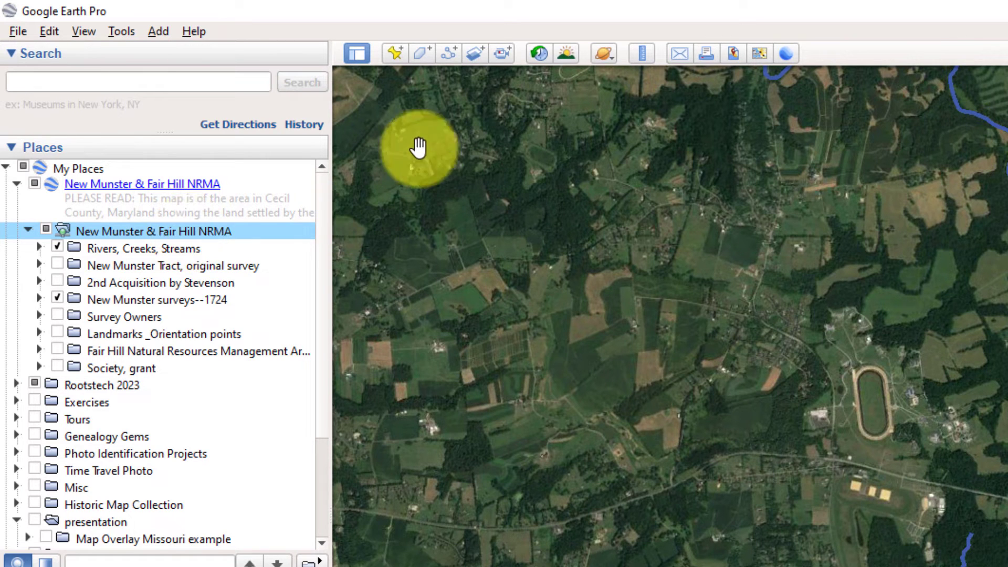
# - Add a placemark named "test placemark" to the New Munster & Fair Hill NRMA map
pyautogui.click(393, 54)
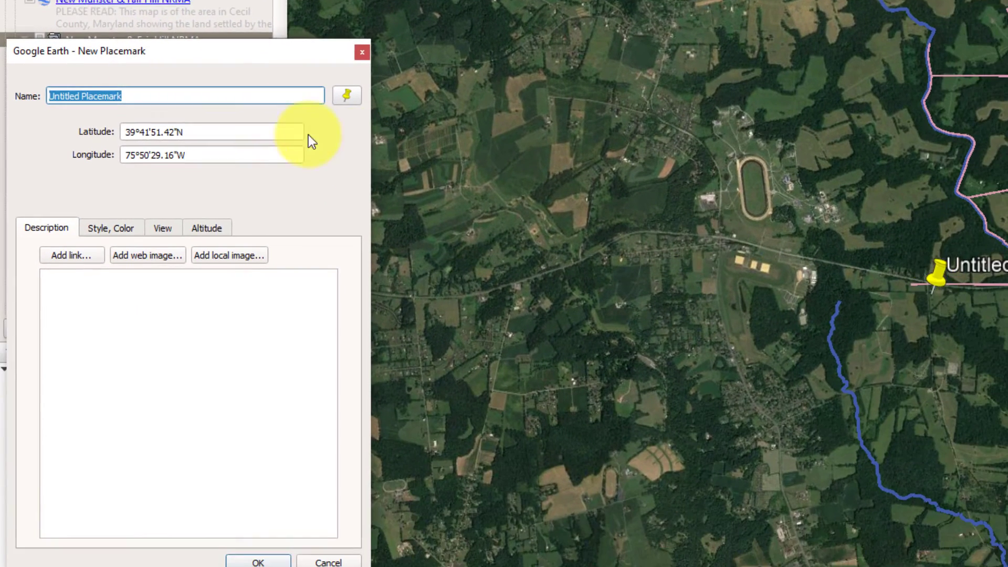
pyautogui.write('test ')
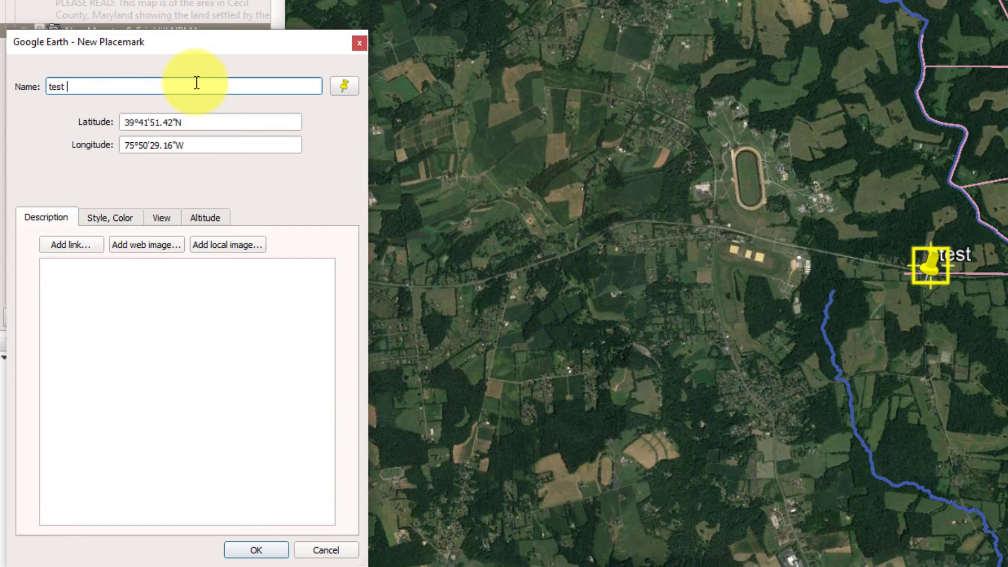
pyautogui.write('placemark')
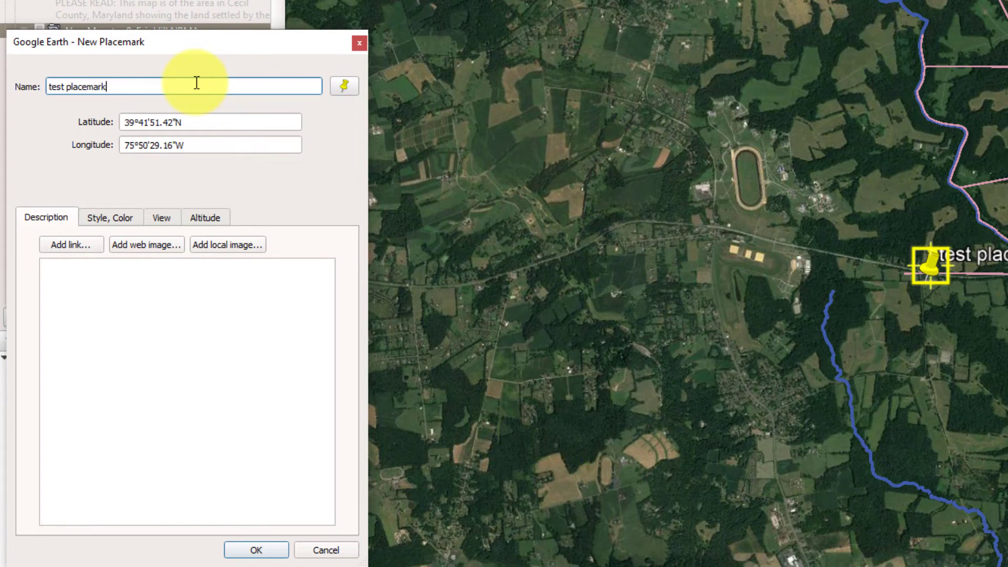
pyautogui.click(259, 549)
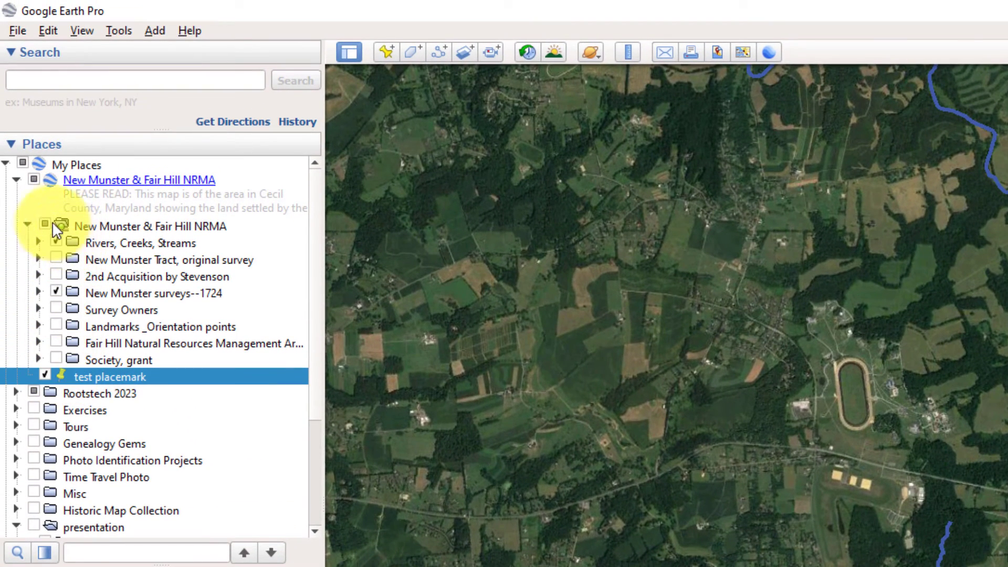
# - Collapse the nested network link to compare its contents with the new placemark, and select the test placemark
pyautogui.click(89, 228)
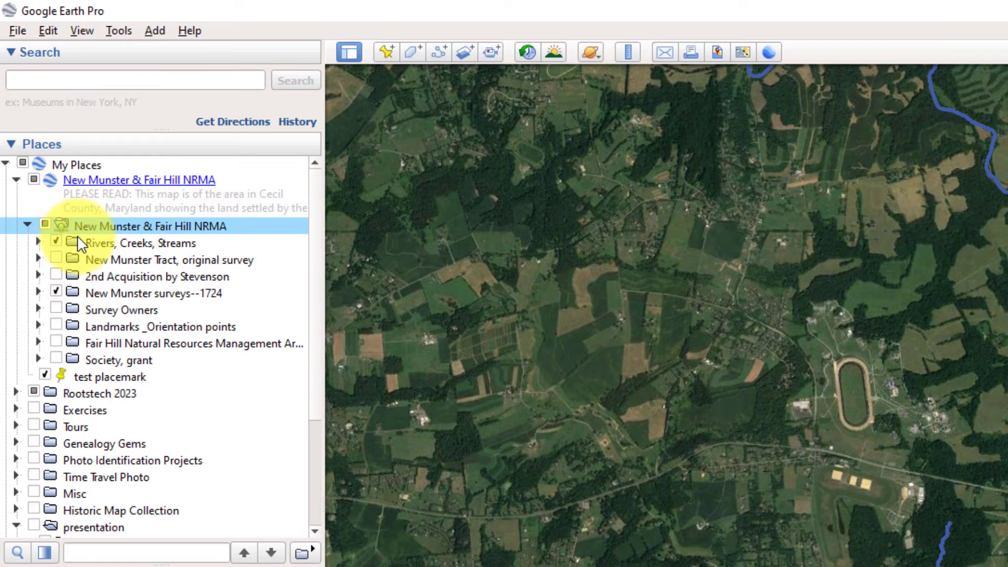
pyautogui.click(27, 224)
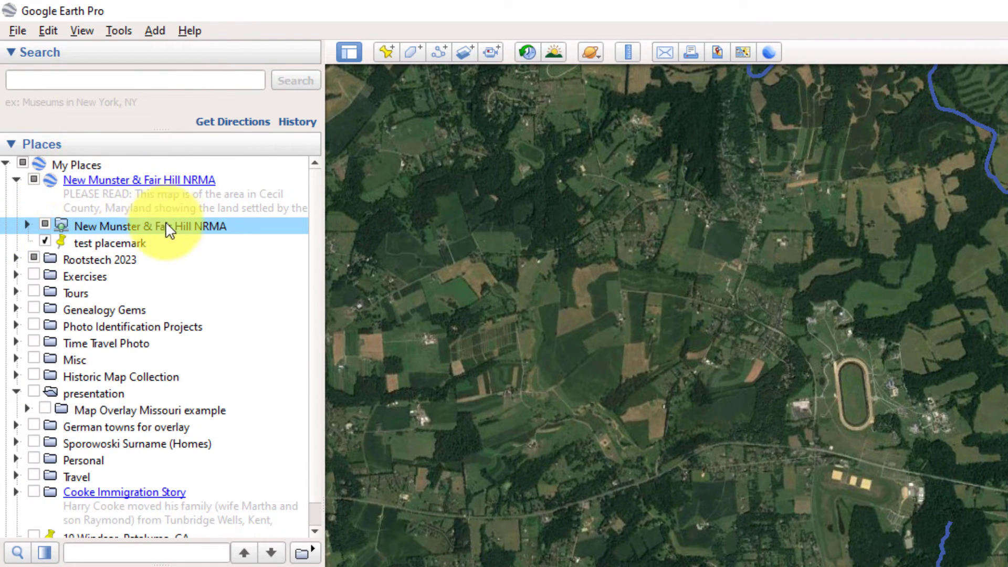
pyautogui.click(92, 244)
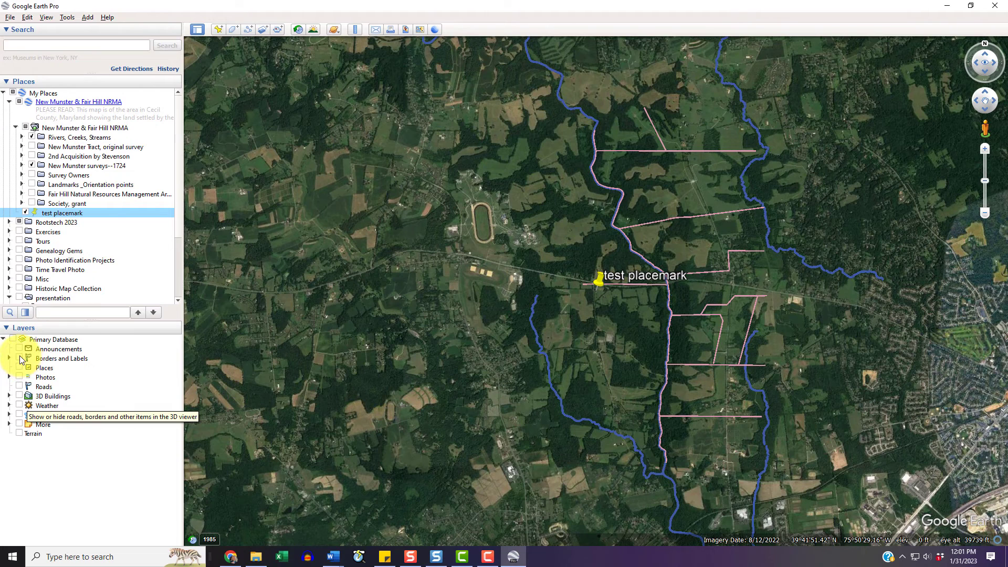
# - Turn on the Borders and Labels layer and view the wider area around the map
pyautogui.click(20, 359)
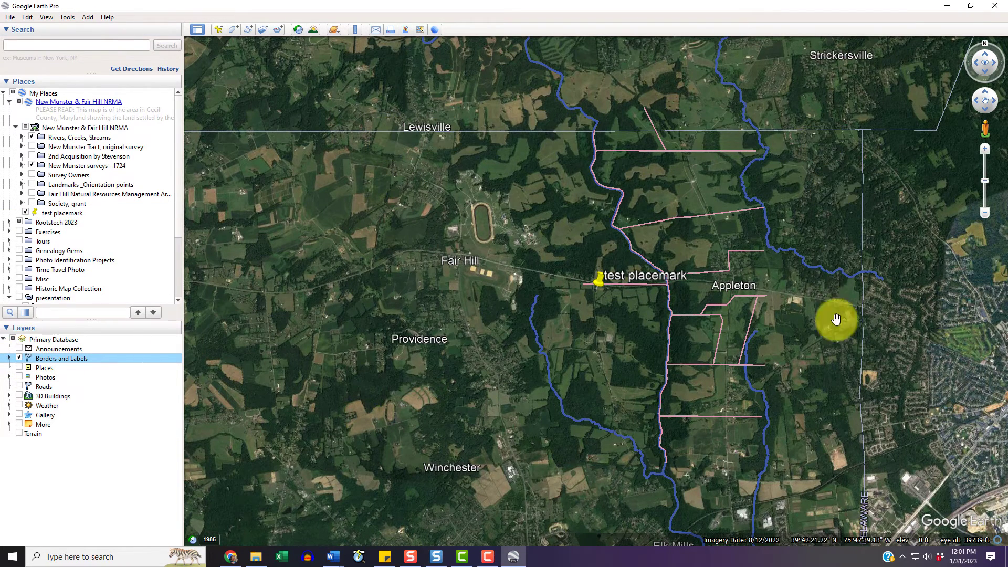
pyautogui.scroll(-2, 804, 458)
pyautogui.scroll(-3, 798, 459)
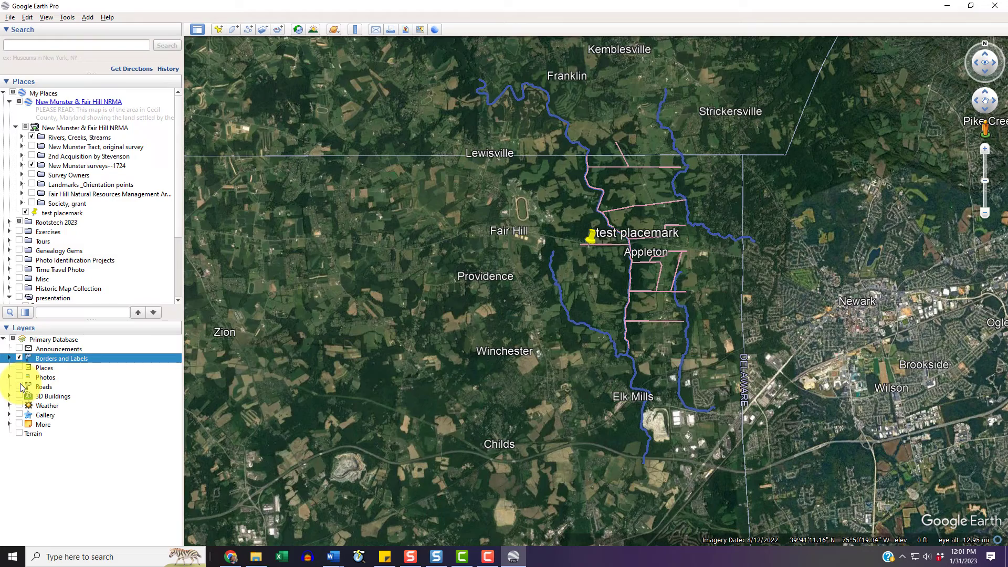
# - Turn on the Roads layer and view the road names closely around the test placemark
pyautogui.click(19, 386)
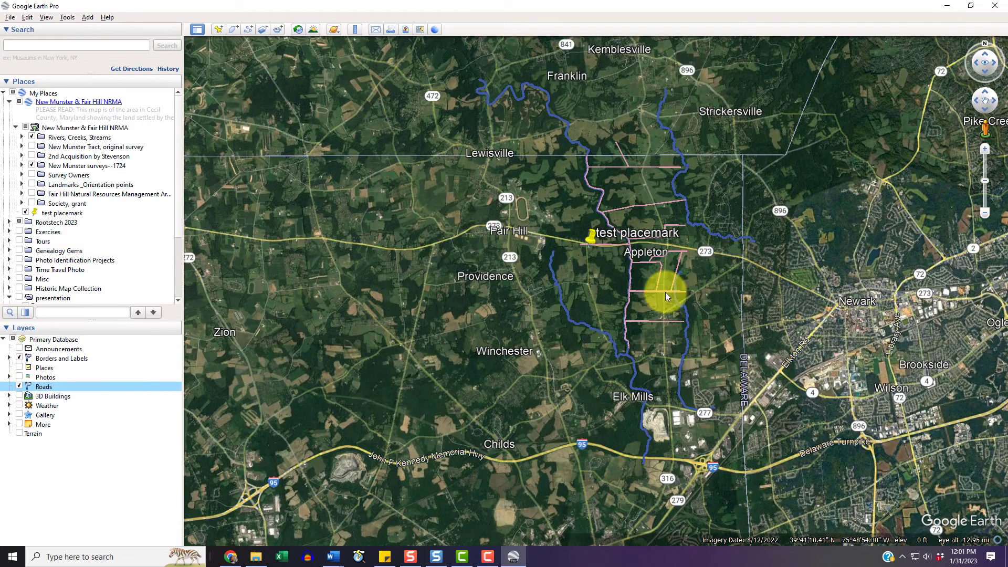
pyautogui.scroll(3, 666, 292)
pyautogui.scroll(2, 659, 292)
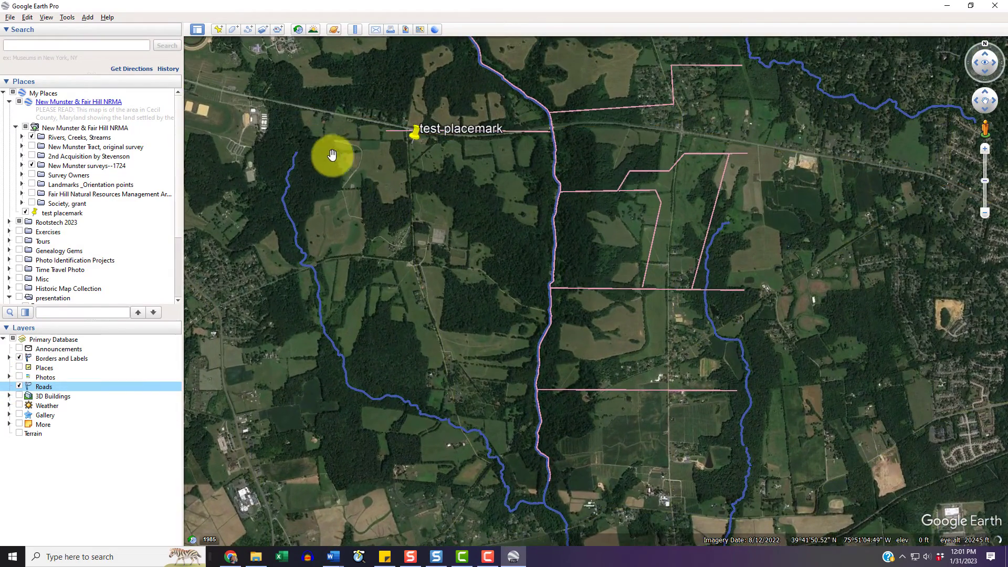
pyautogui.moveTo(333, 153); pyautogui.dragTo(499, 321)
pyautogui.scroll(2, 529, 308)
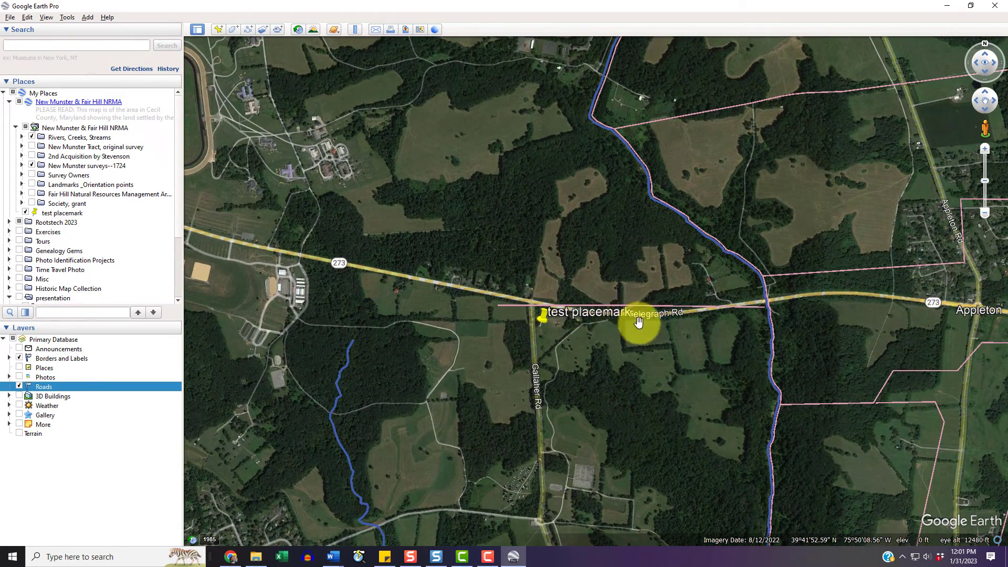
# - Expand the Gallery layer group, and hide and collapse the New Munster & Fair Hill NRMA map in My Places
pyautogui.click(9, 415)
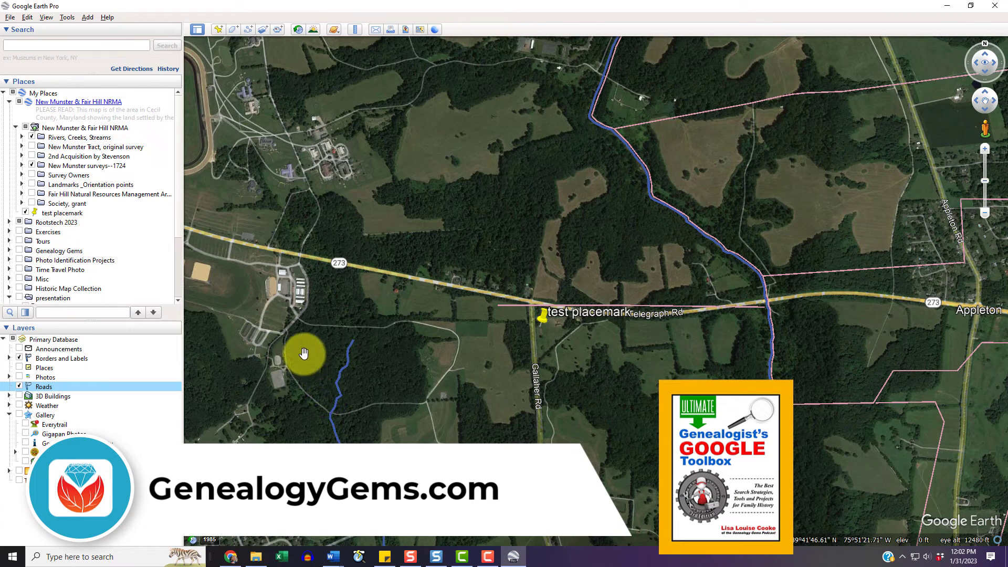
pyautogui.click(19, 101)
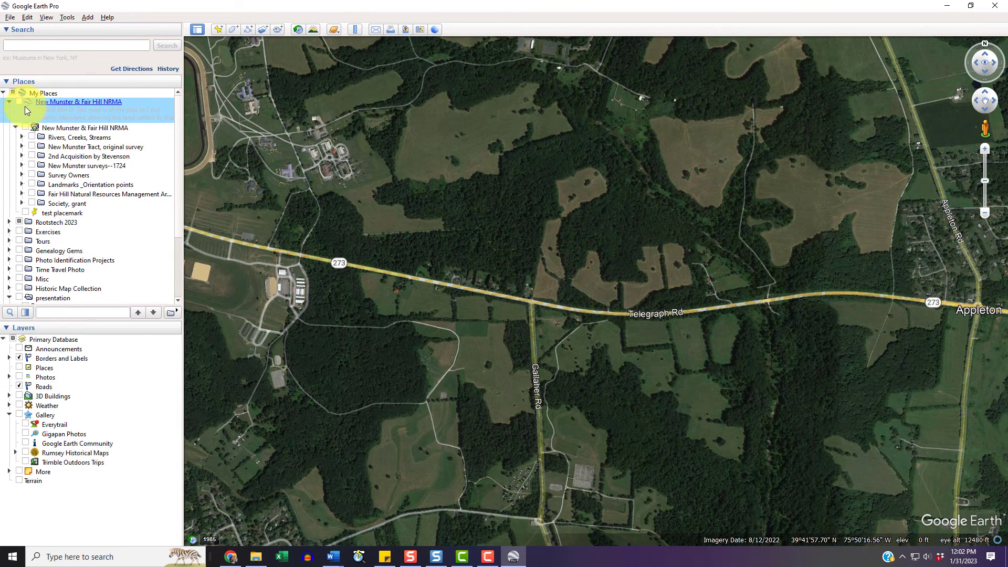
pyautogui.click(9, 103)
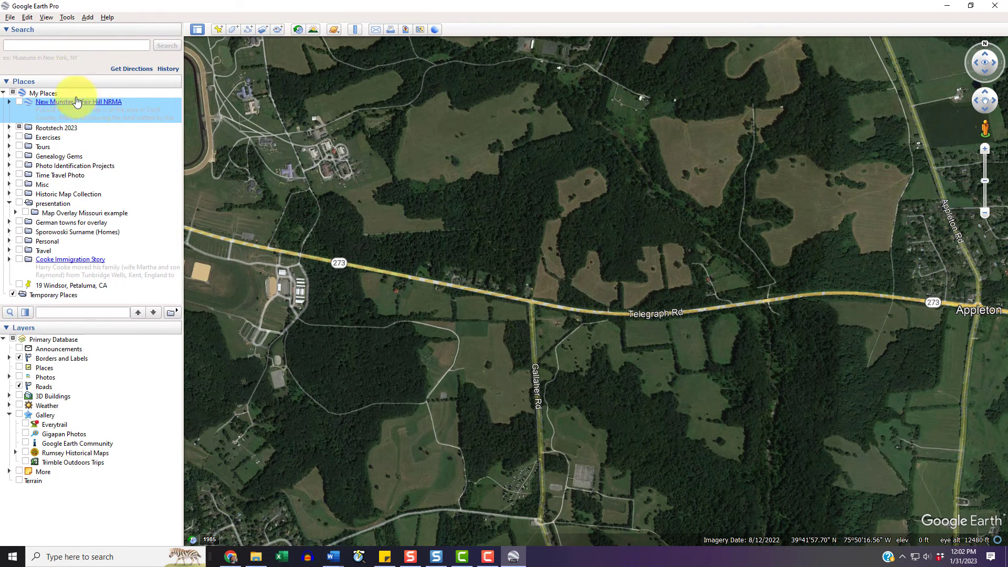
# - Save all of My Places so the imported map and placemark are kept
pyautogui.click(10, 17)
pyautogui.moveTo(26, 38)
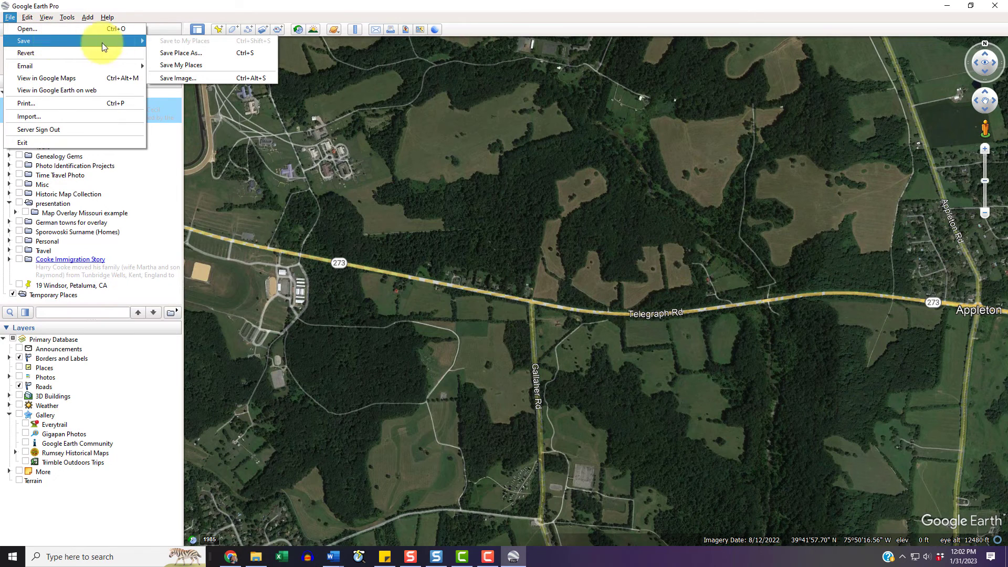
pyautogui.click(189, 64)
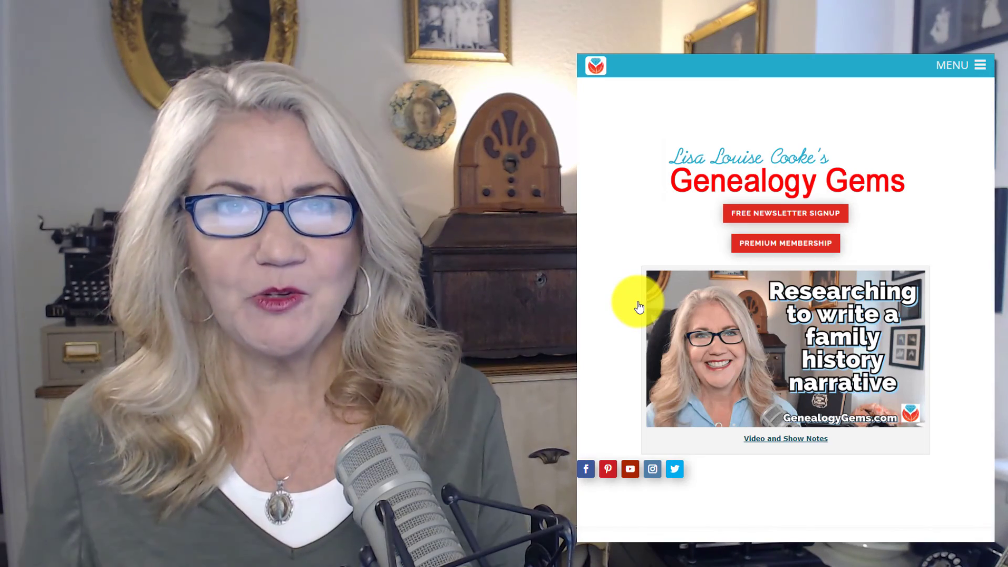
# - On the Genealogy Gems website, find "Google Earth – Ways to Use it for Genealogy" among the Maps & Geography video classes and view its page
pyautogui.click(639, 307)
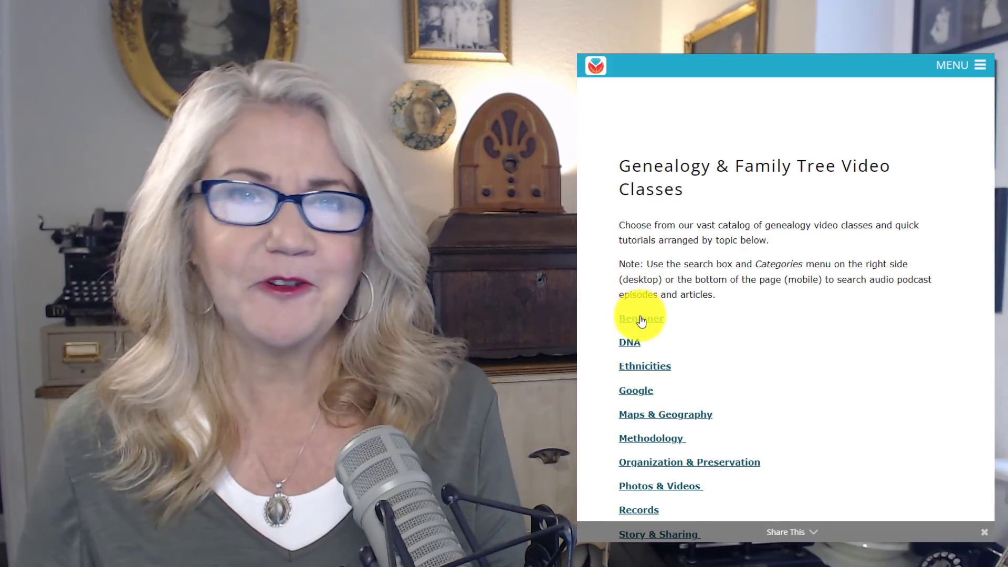
pyautogui.scroll(-4, 641, 318)
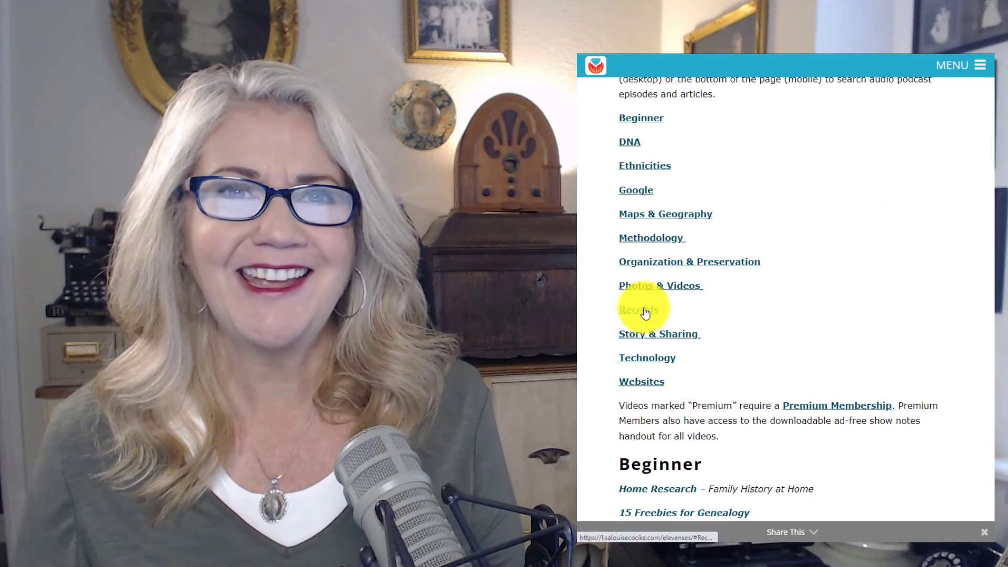
pyautogui.click(668, 212)
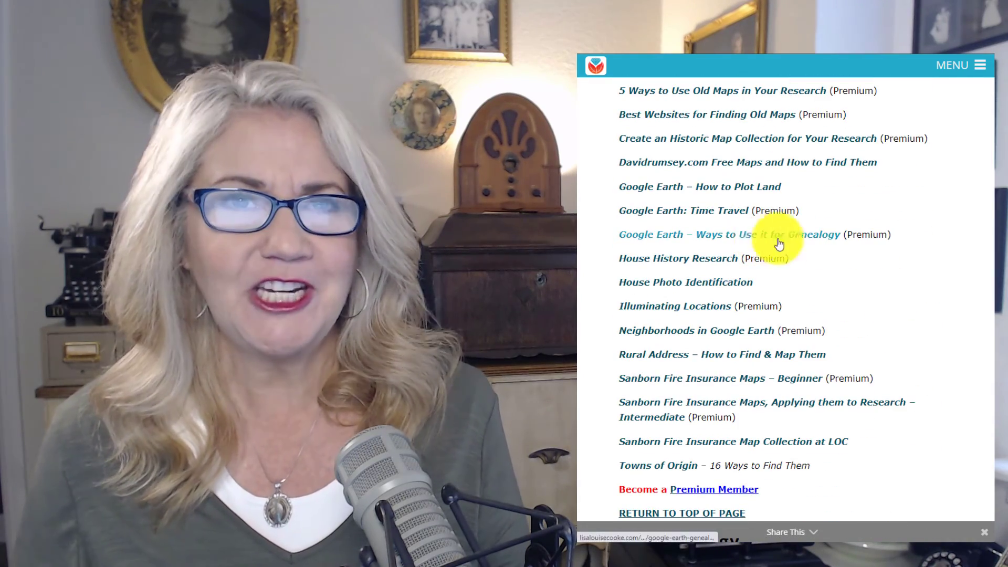
pyautogui.click(776, 241)
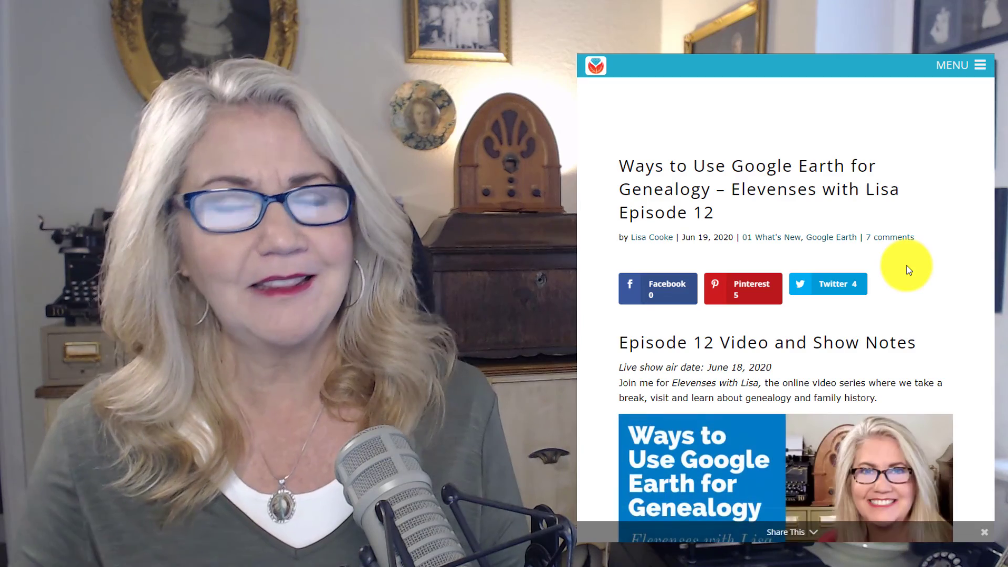
pyautogui.scroll(-4, 908, 270)
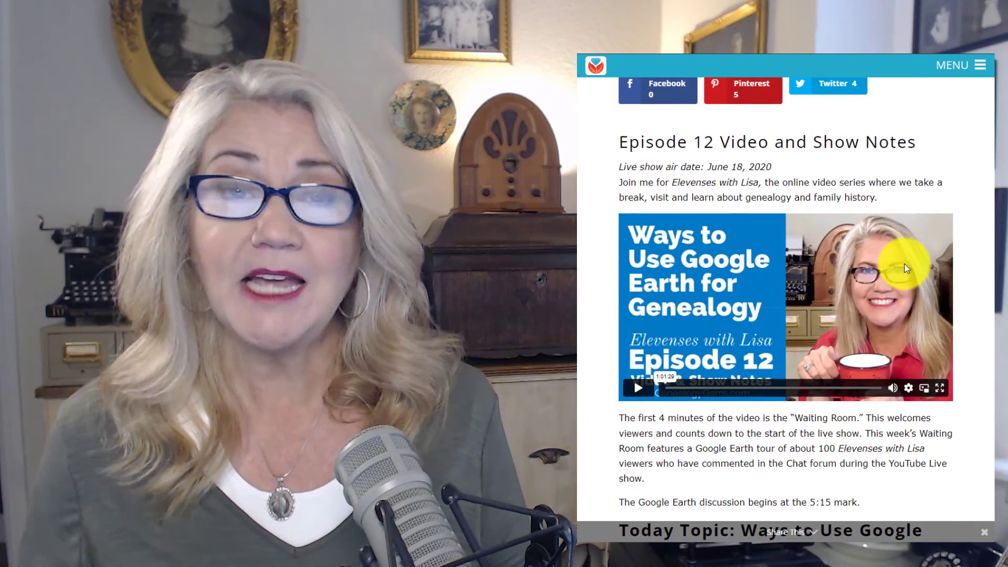